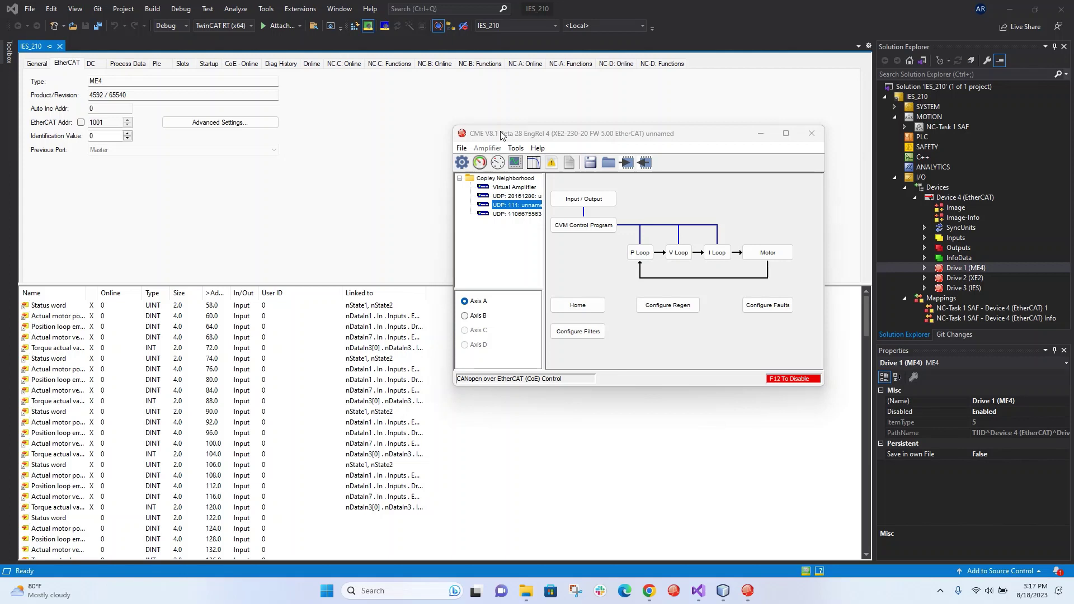
- In CME, connect to a drive listed over UDP without saving the current data
click(578, 141)
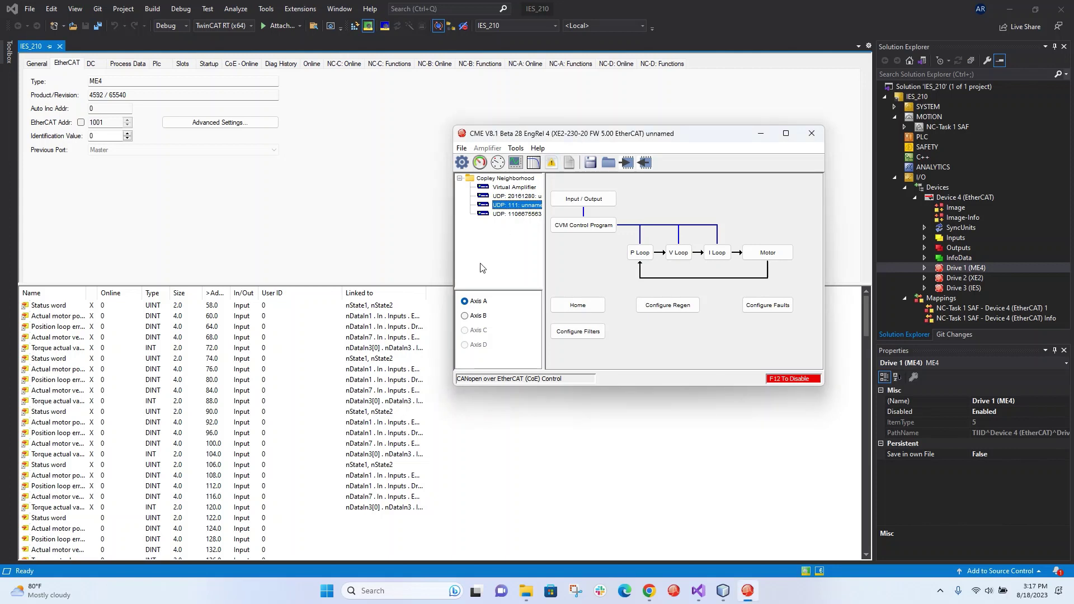
double_click(521, 214)
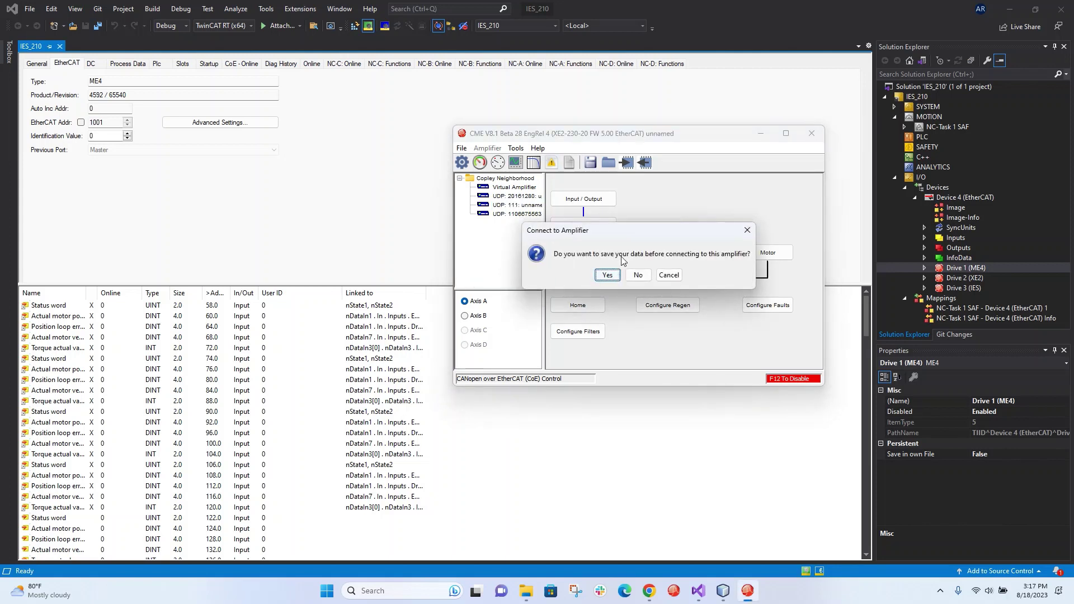
click(639, 275)
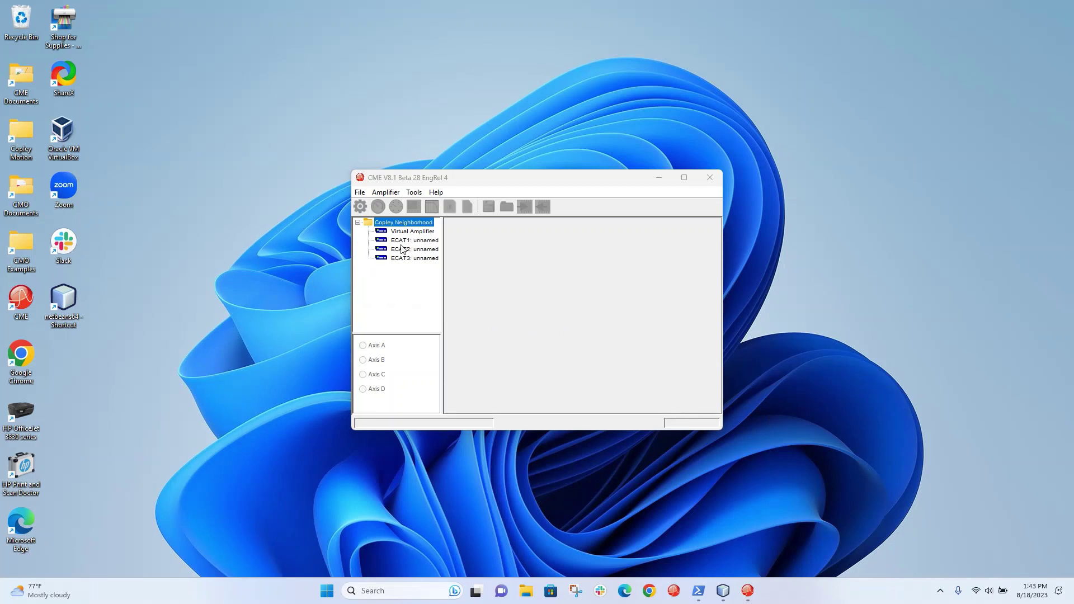
- Connect to drives ECAT1, ECAT2 and ECAT3, declining to save data or software-enable each
double_click(420, 241)
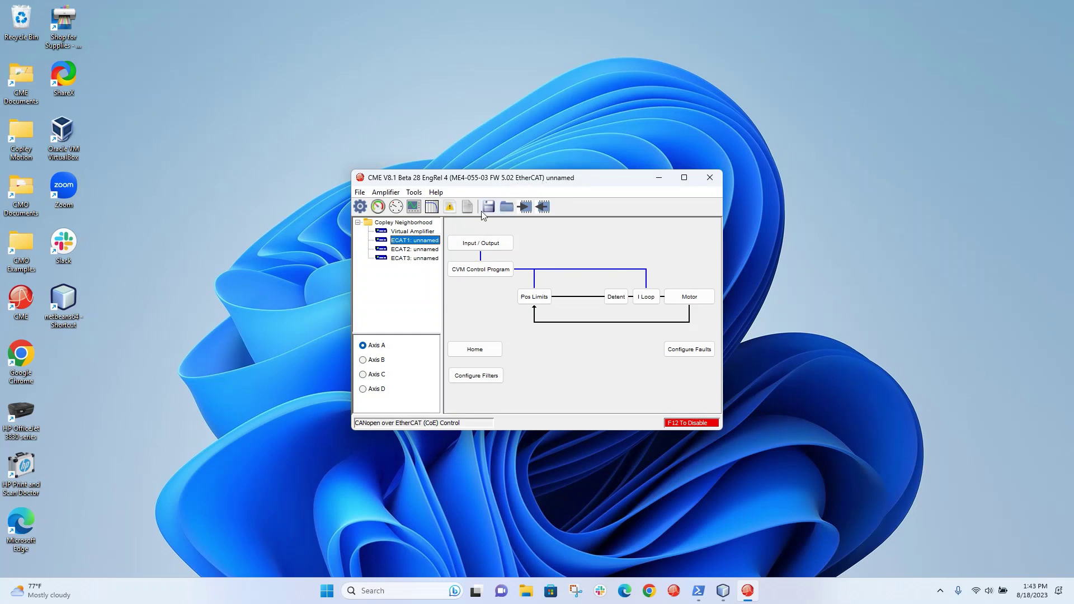
double_click(421, 251)
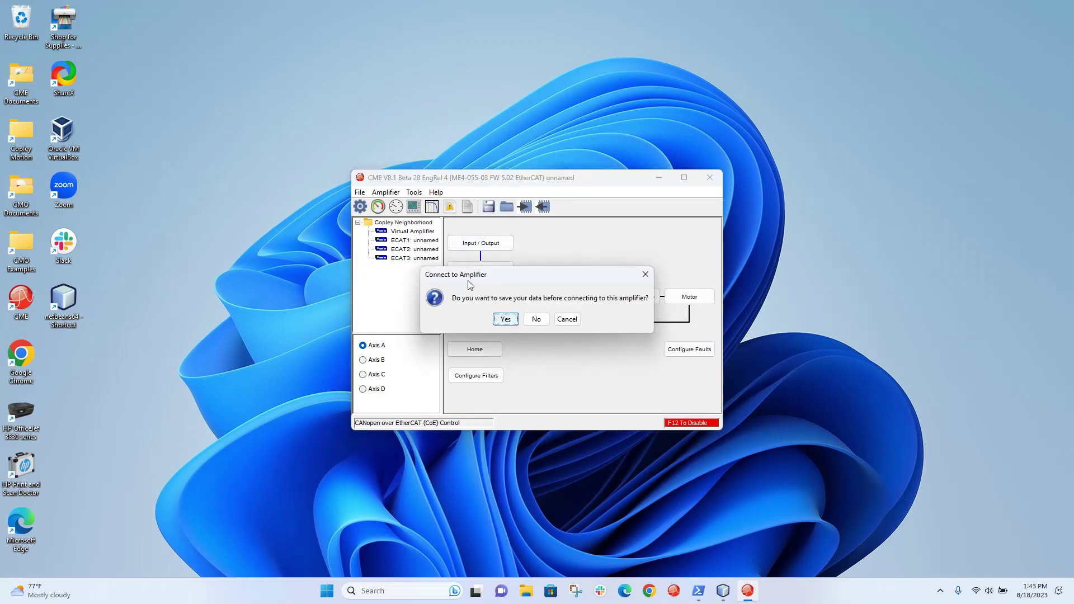
click(528, 319)
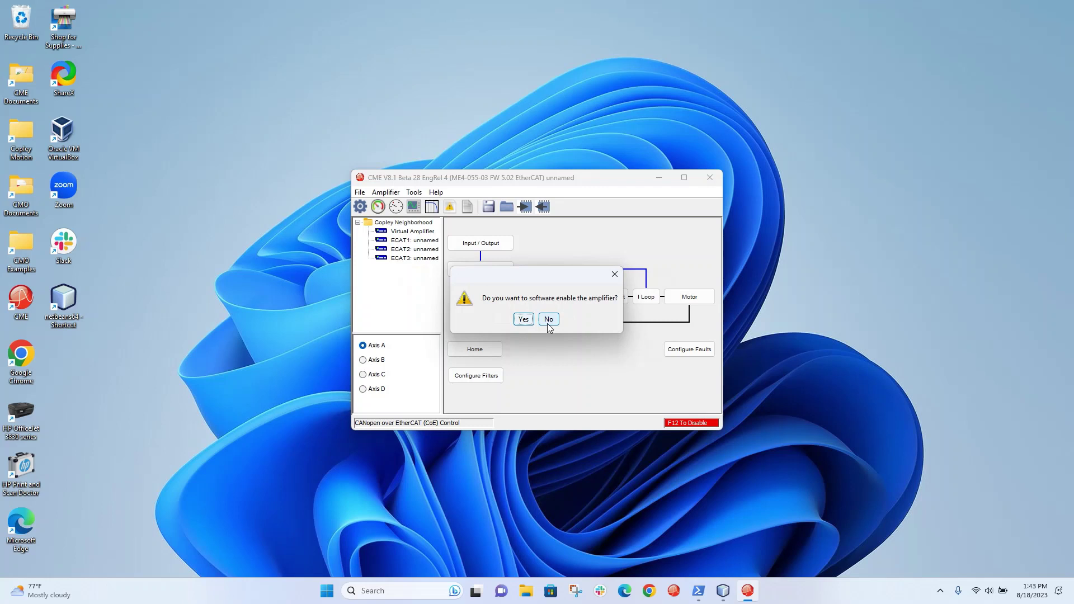
click(549, 319)
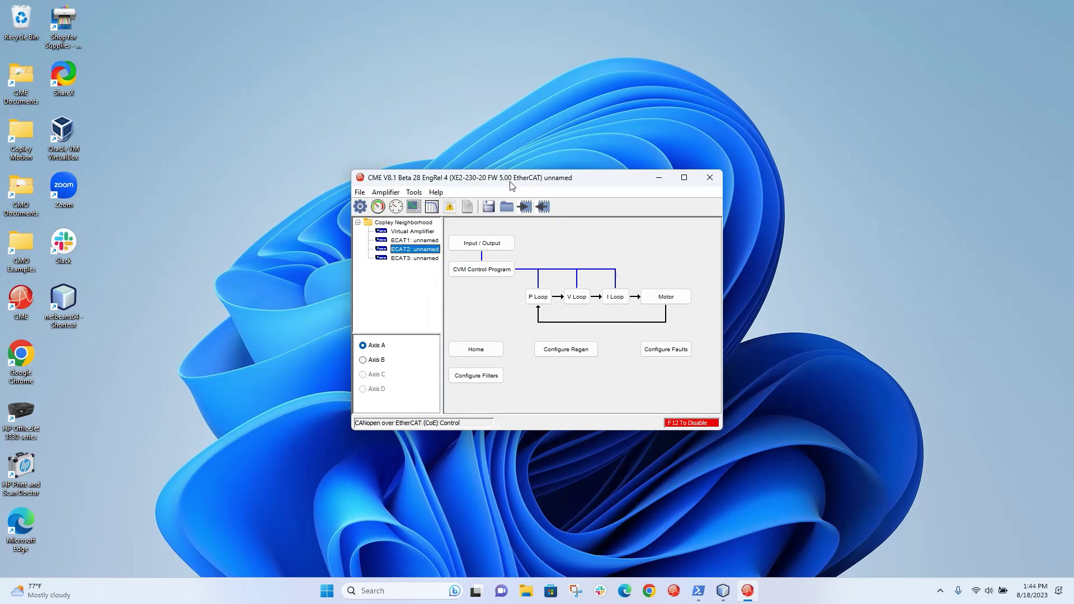
double_click(430, 258)
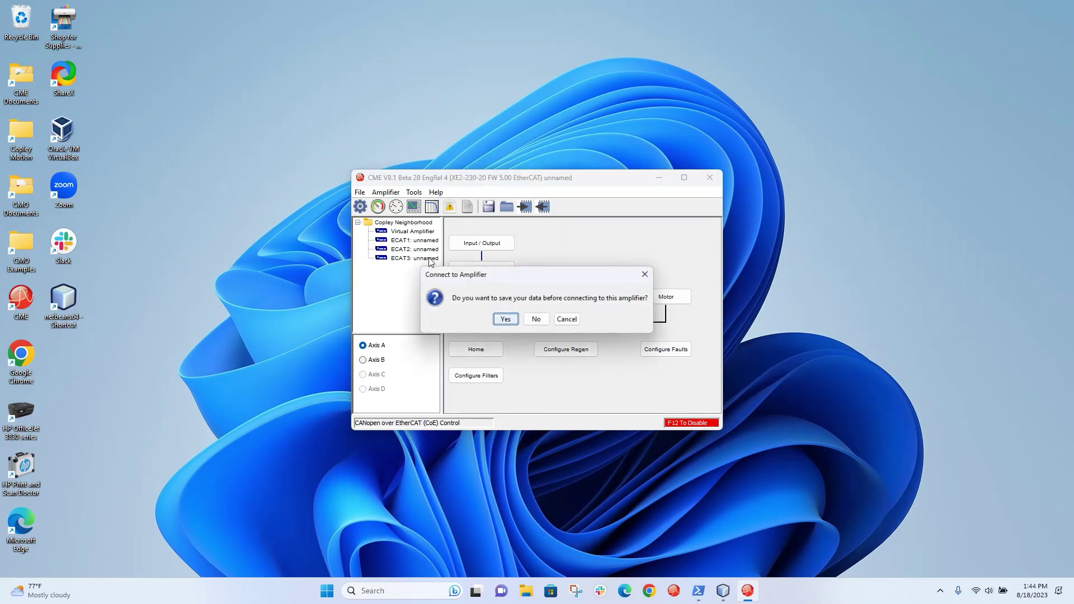
click(536, 319)
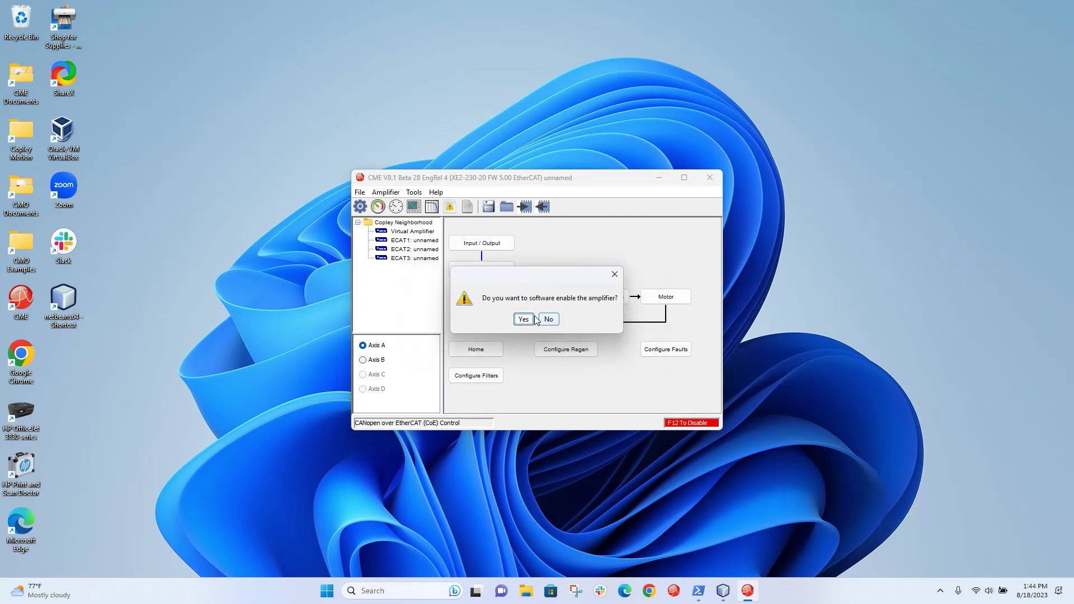
click(547, 318)
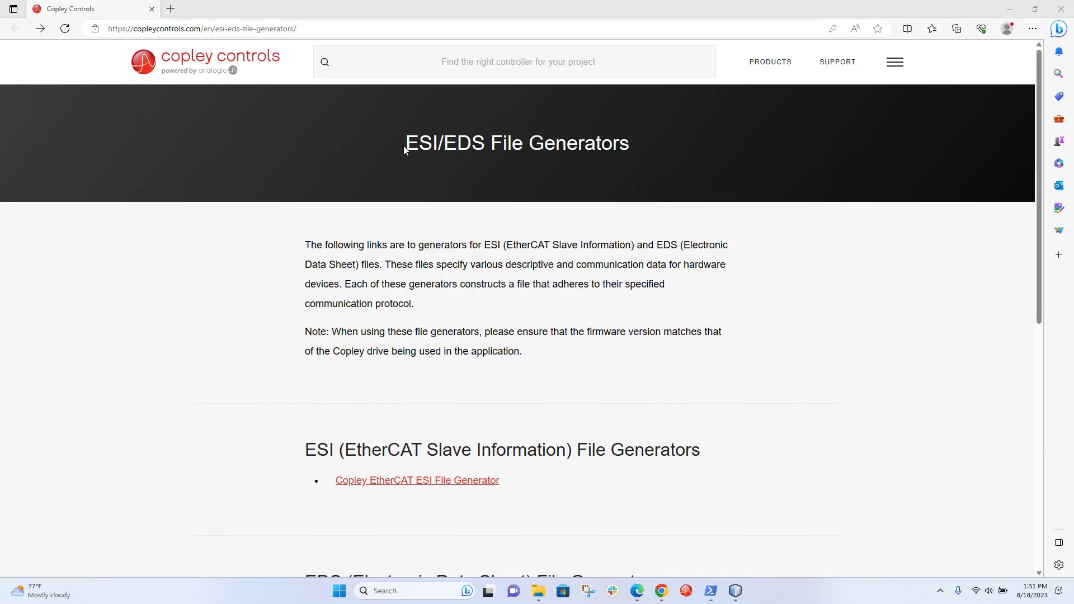
- Open the 'Copley EtherCAT ESI File Generator' link under ESI File Generators
click(377, 484)
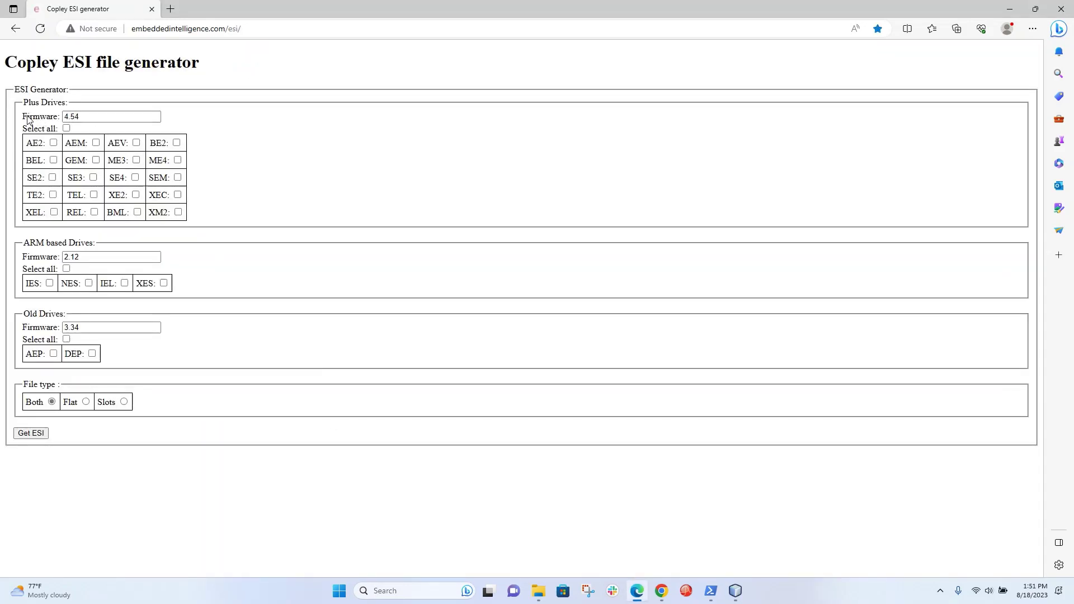
- Generate and download a Slots-type esi.zip for the ME4 drive with Plus firmware 5.02
click(81, 117)
click(178, 160)
drag(84, 116, 58, 117)
text(5)
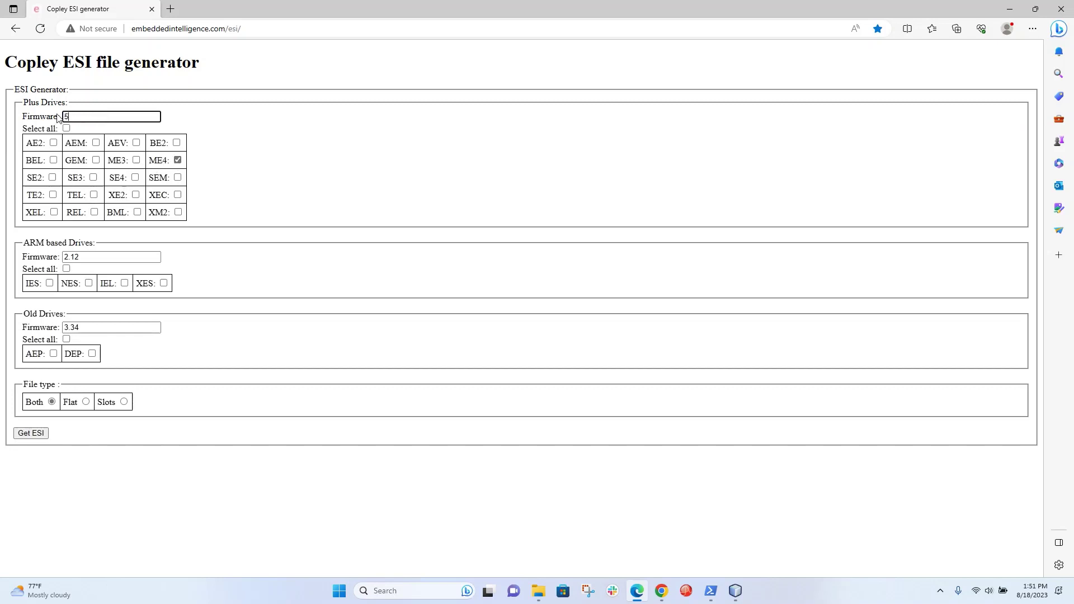
text(.02)
click(124, 402)
click(39, 435)
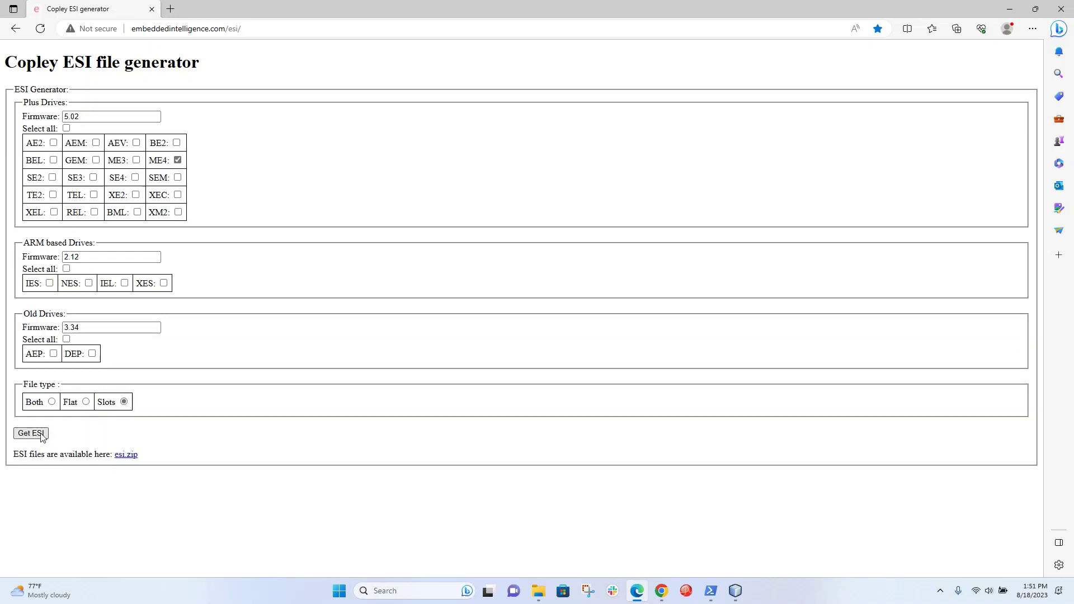
click(126, 456)
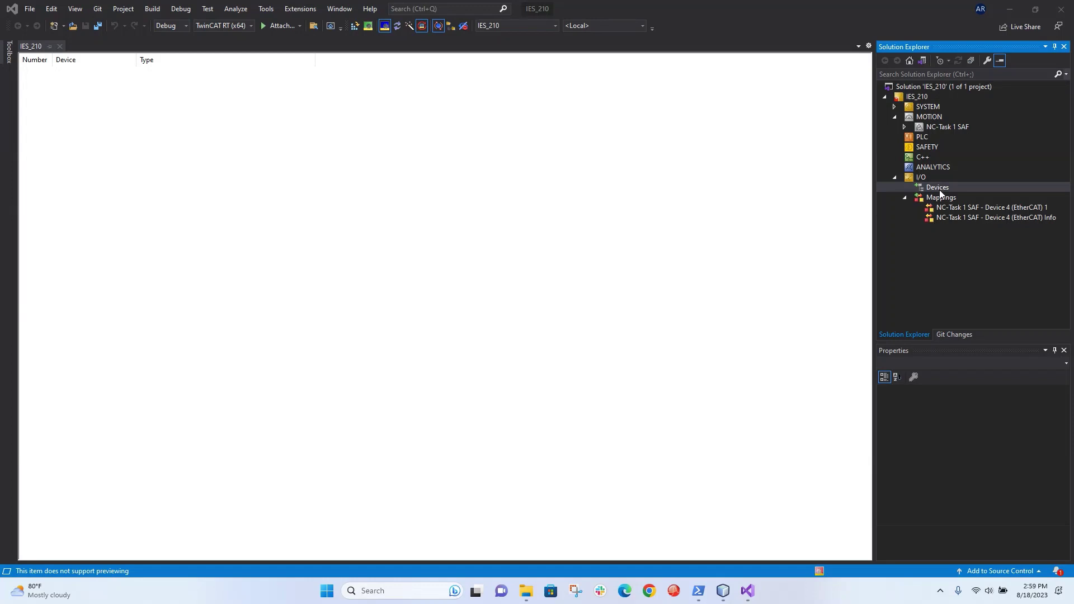
- Scan I/O devices, add only Device 4 with its drives linked to NC, and enable Free Run
right_click(941, 190)
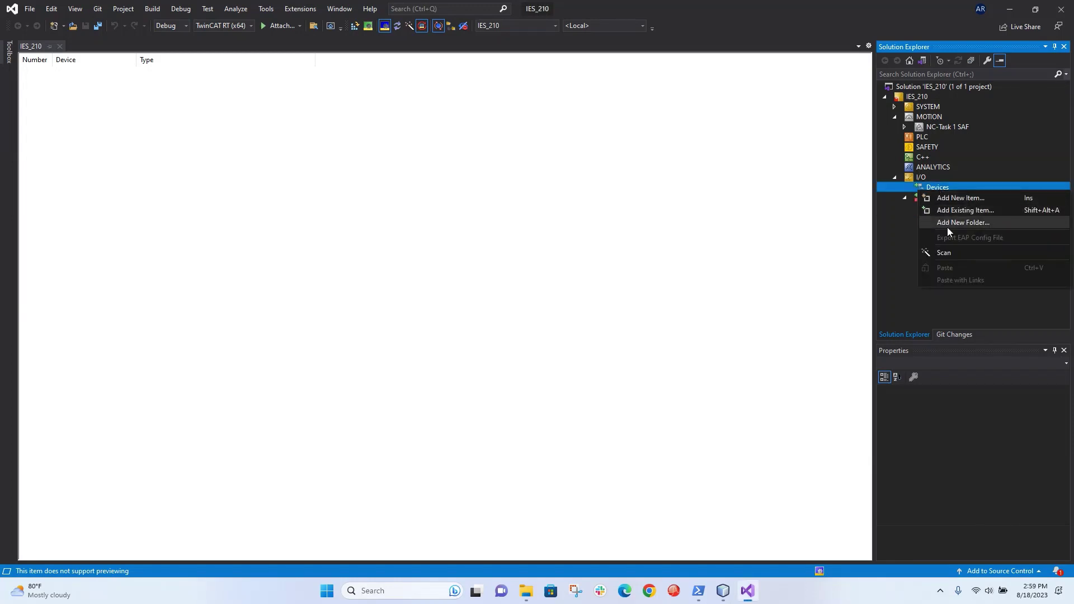
click(955, 252)
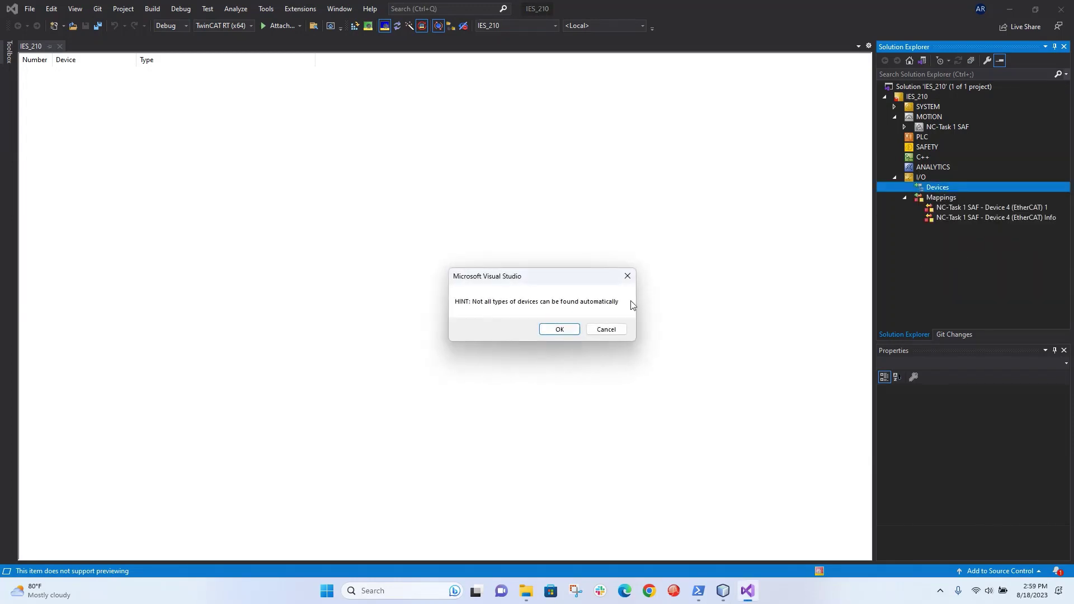
click(551, 330)
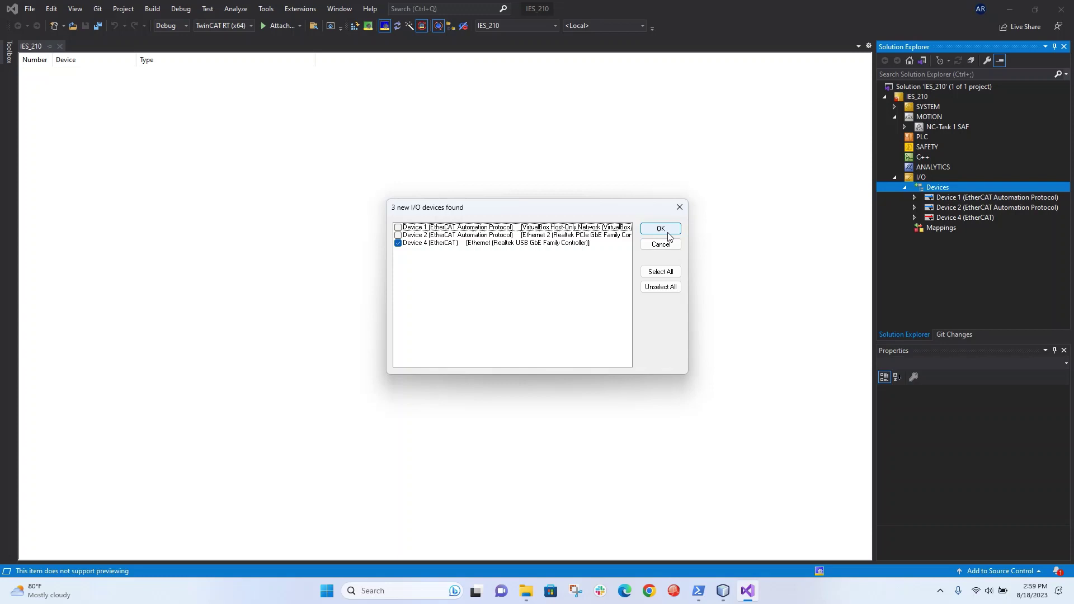
click(667, 234)
click(521, 334)
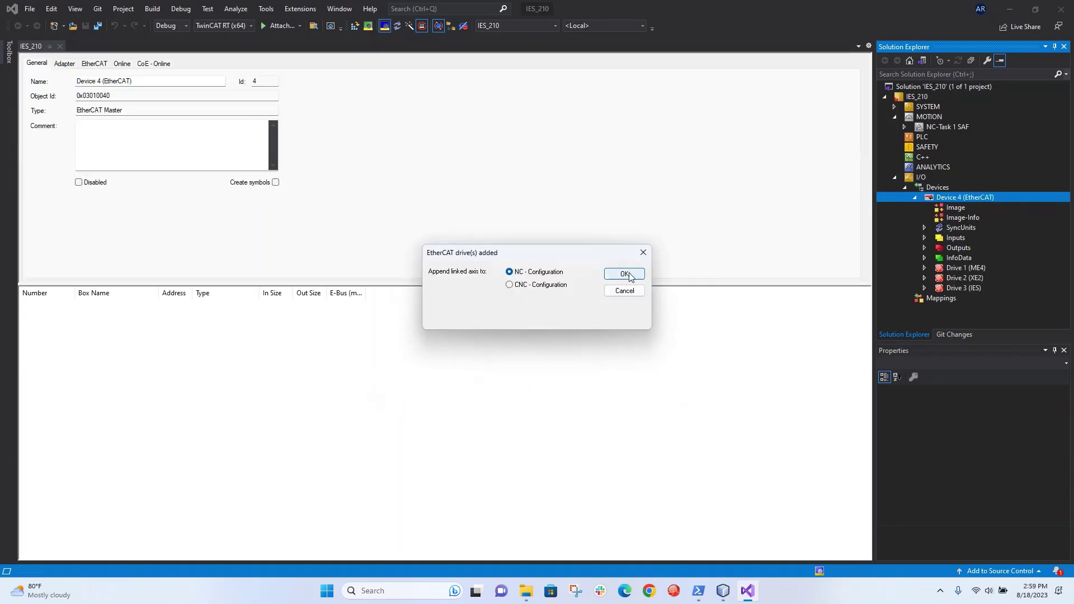
click(625, 274)
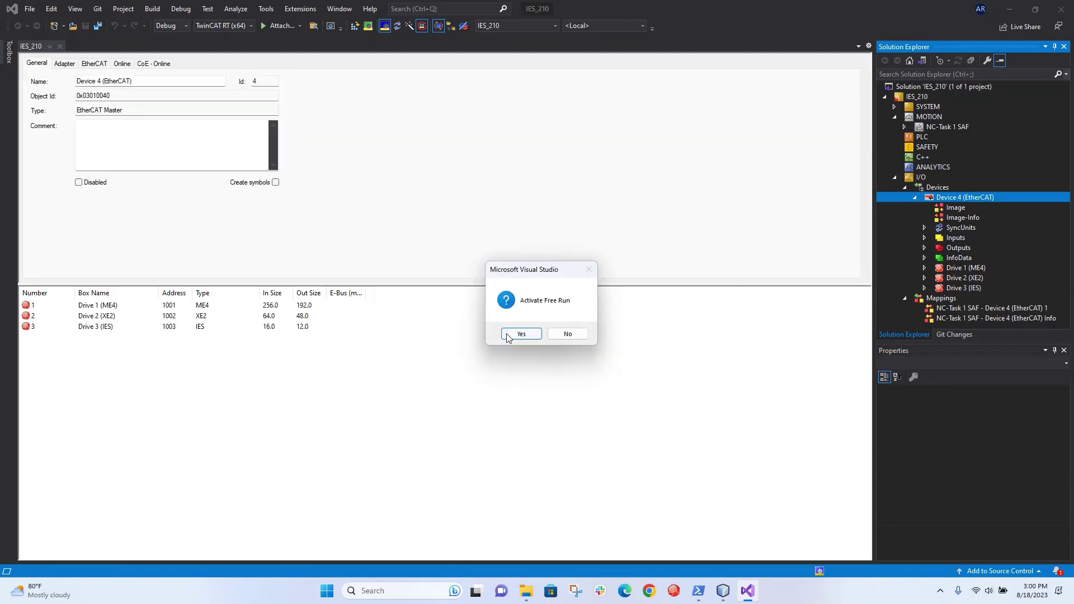
click(520, 334)
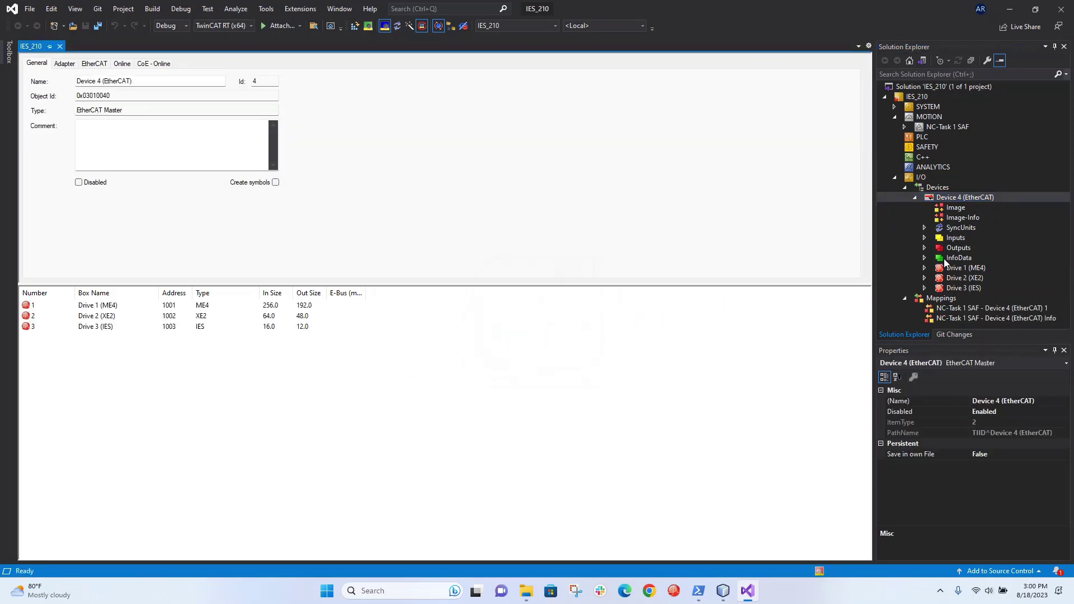
- Review the scanned drives Drive 1 (ME4), Drive 2 (XE2) and Drive 3 (IES)
click(955, 268)
click(954, 278)
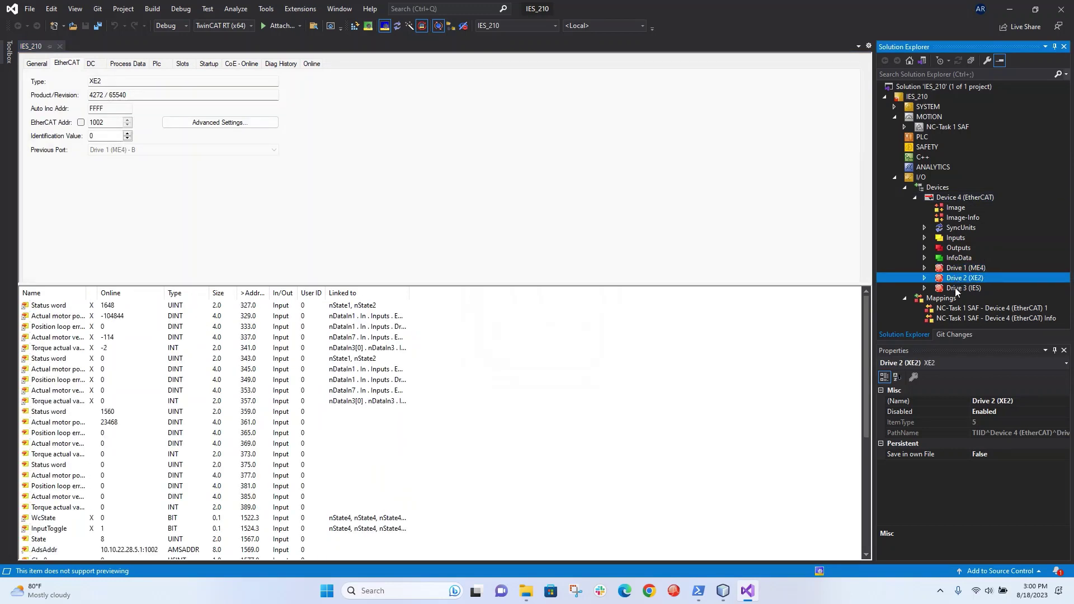
click(955, 284)
click(955, 269)
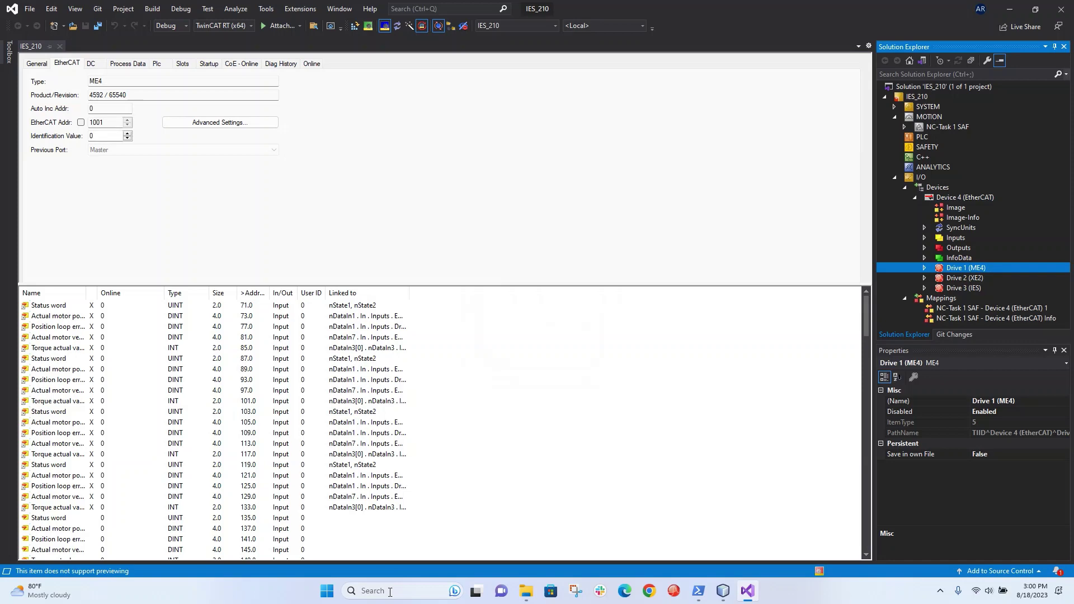
- In Drive 1 (ME4)'s Advanced Settings, change the mailbox cycle time from 50 to 20 ms
click(268, 125)
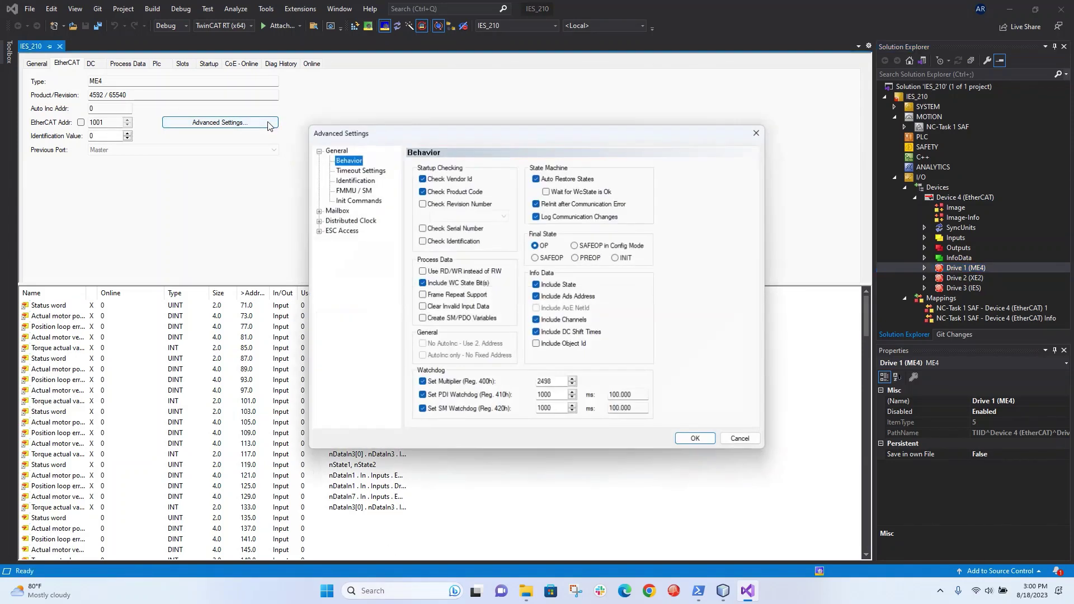
click(335, 211)
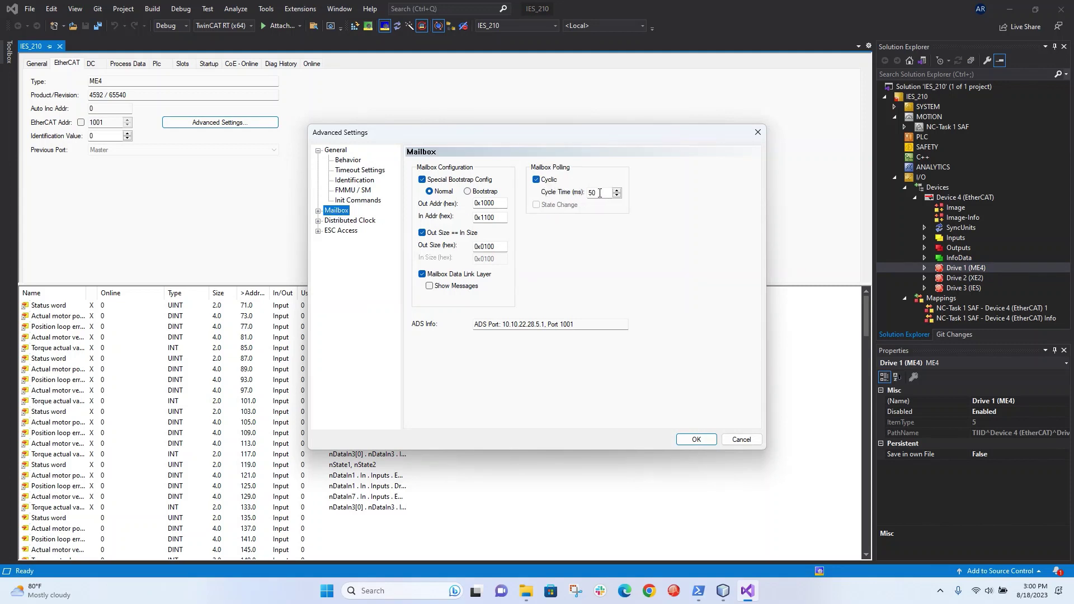
drag(599, 193, 584, 196)
- Give Drive 1's EoE virtual Ethernet port a fixed IP address instead of DHCP
double_click(324, 211)
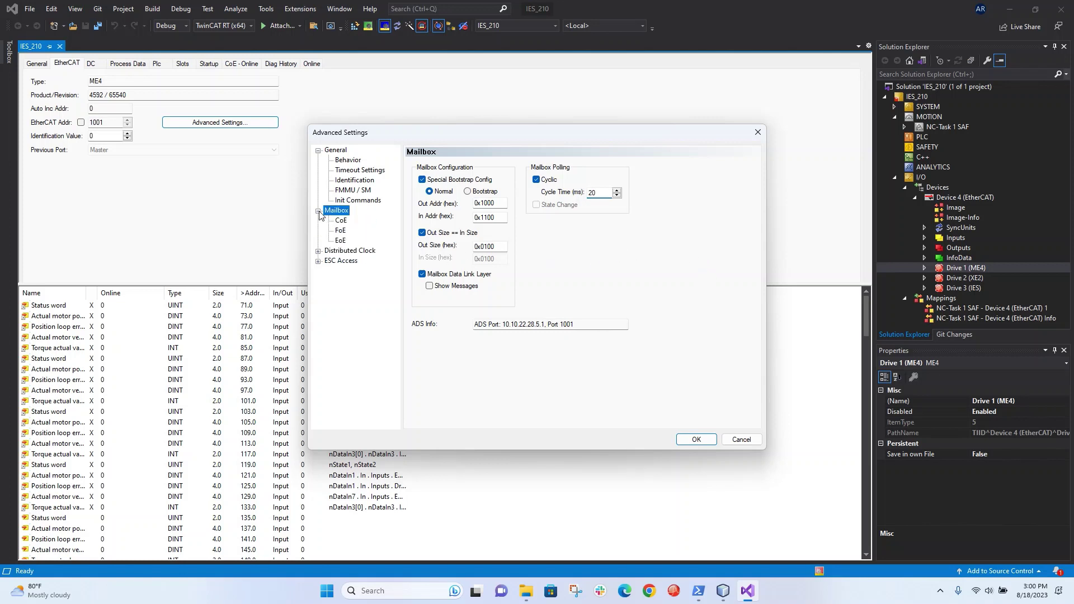
click(340, 241)
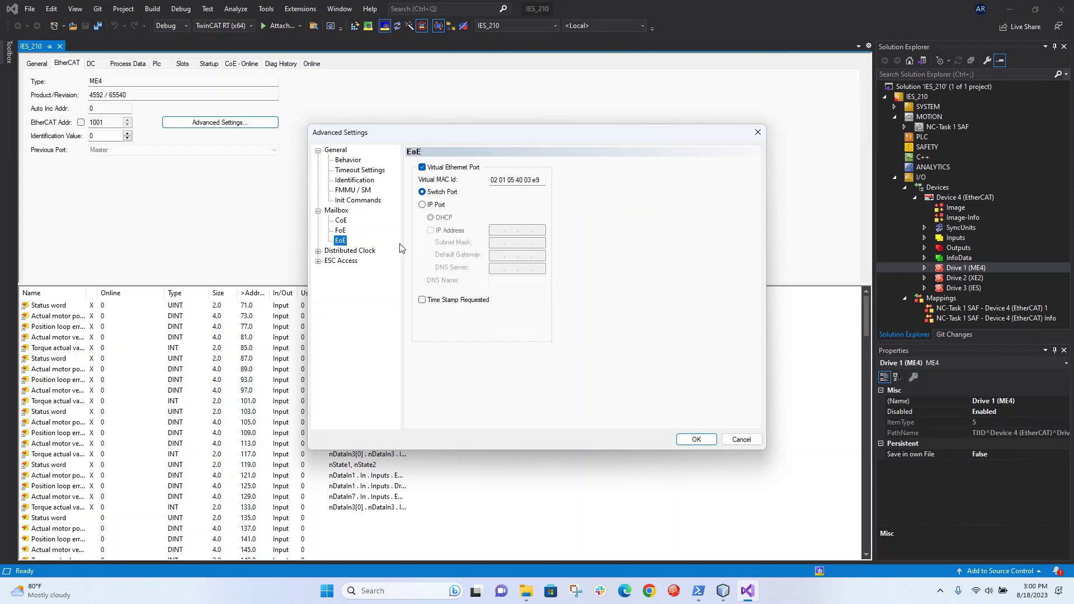
click(422, 205)
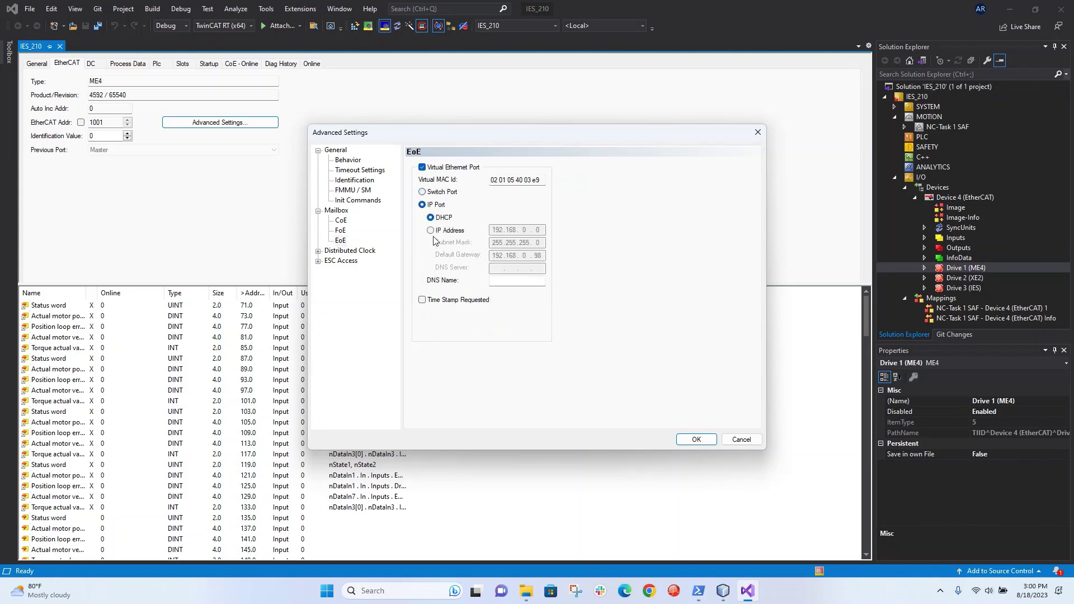
click(431, 231)
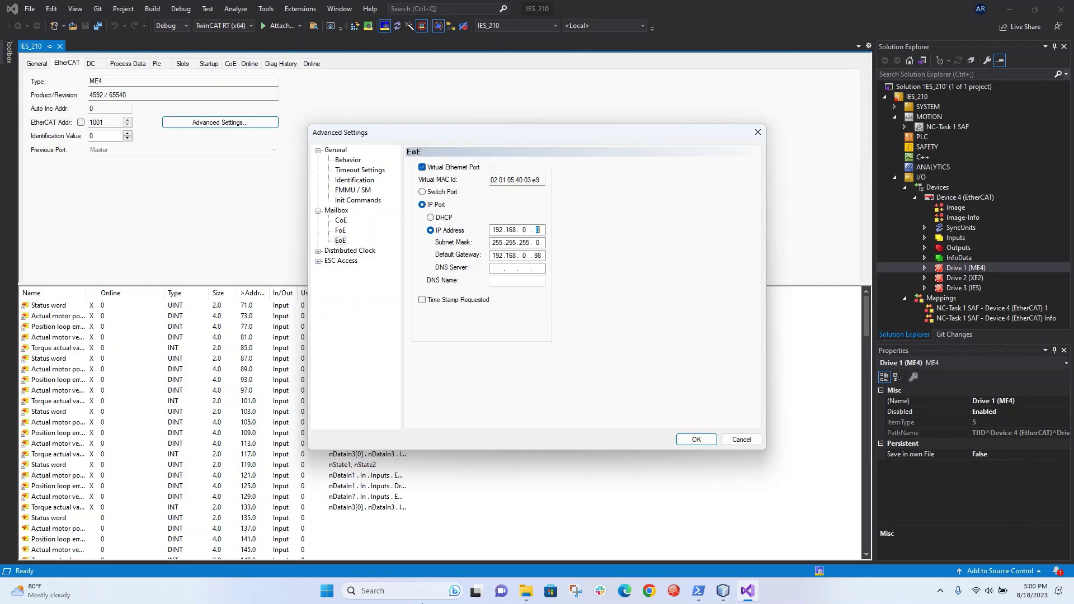
- Launch Command Prompt and run ipconfig /all
click(402, 590)
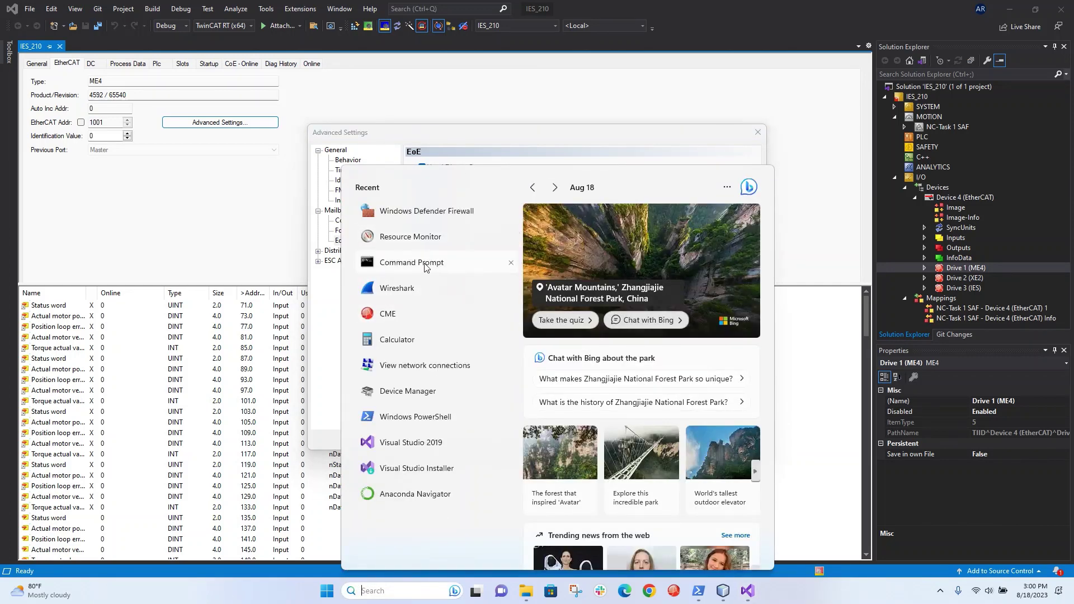
click(425, 263)
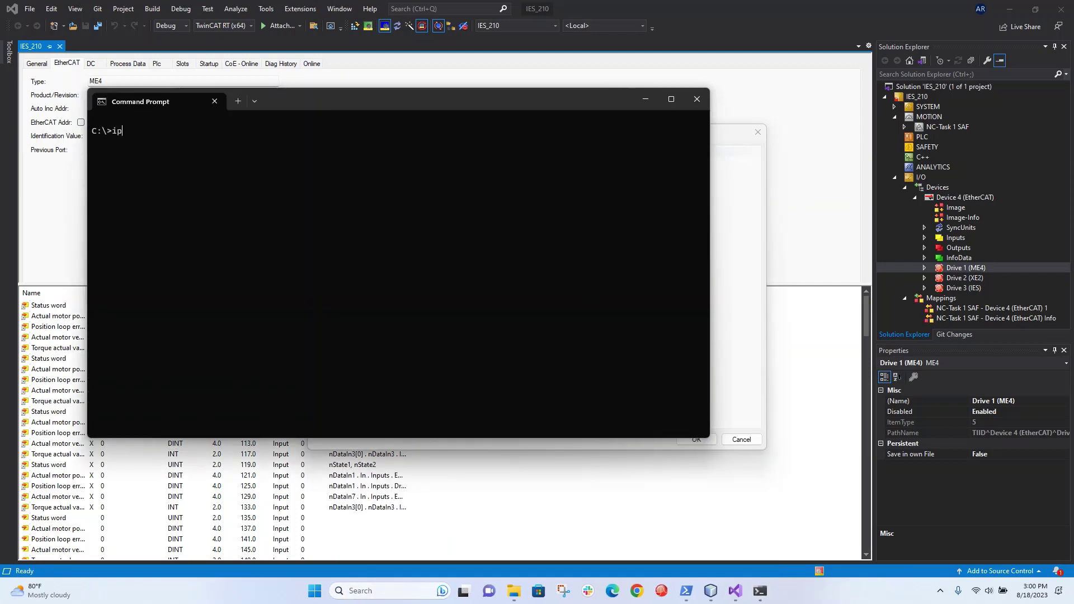
text(ipconfig /all)
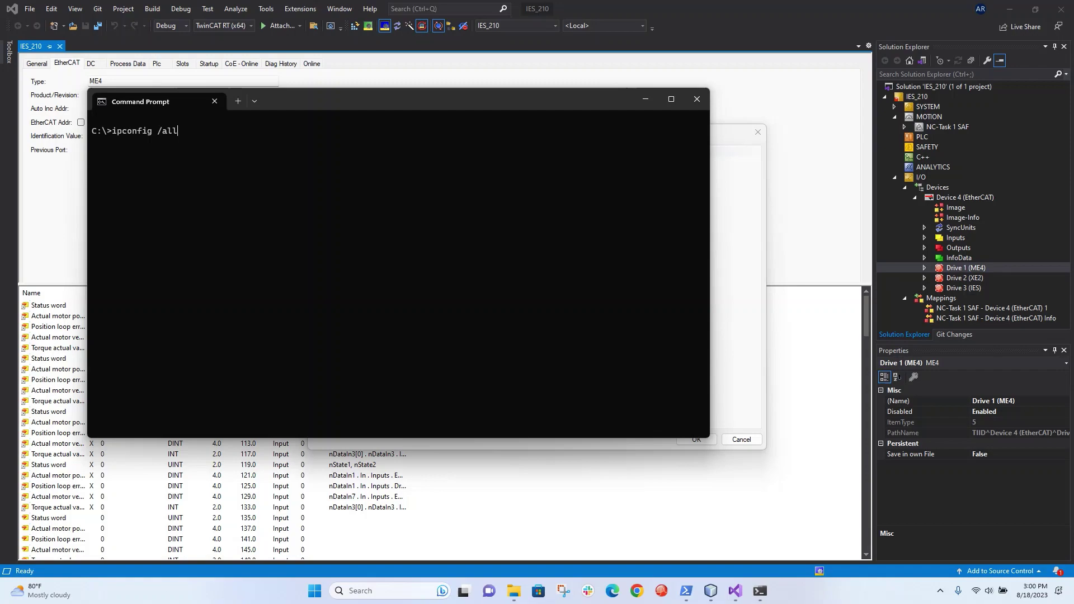
key(Return)
- Find and highlight the Ethernet adapter's IPv4 address 192.168.0.98 in the output
scroll(536, 277, up, 15)
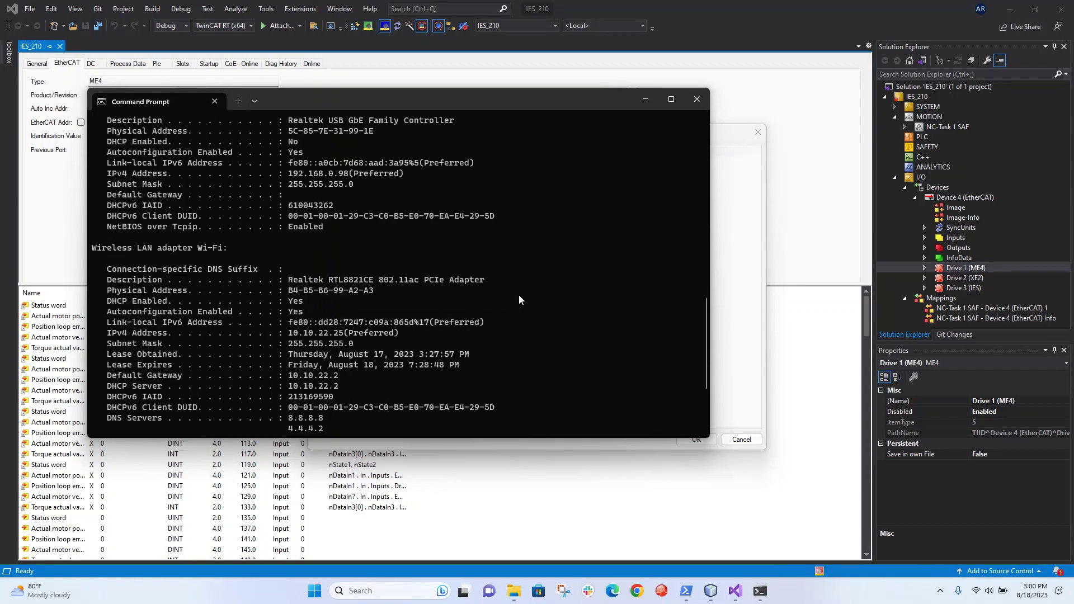
scroll(526, 298, up, 7)
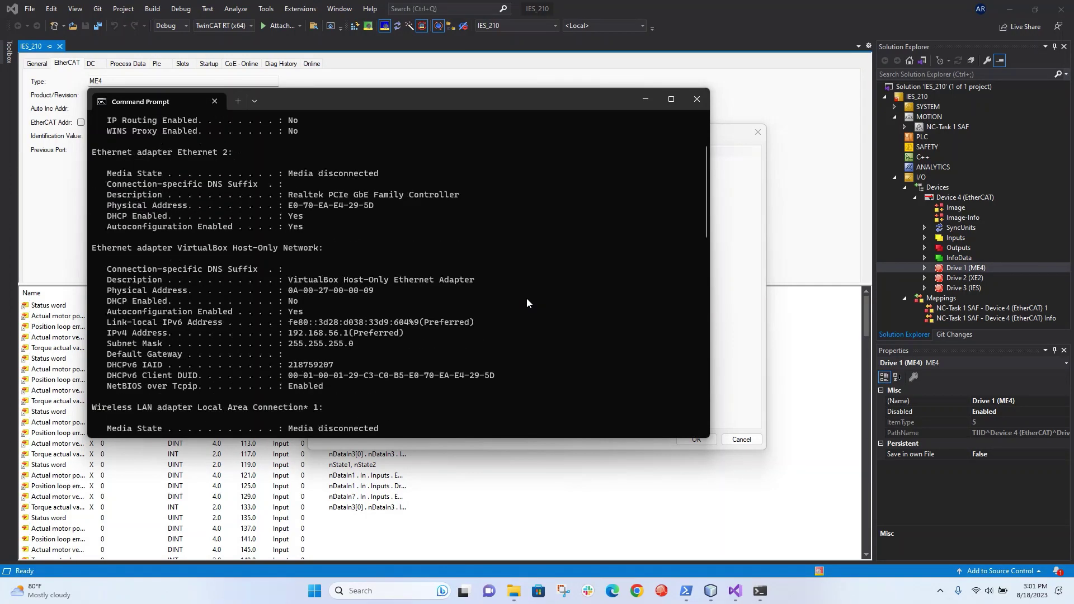
scroll(480, 306, down, 10)
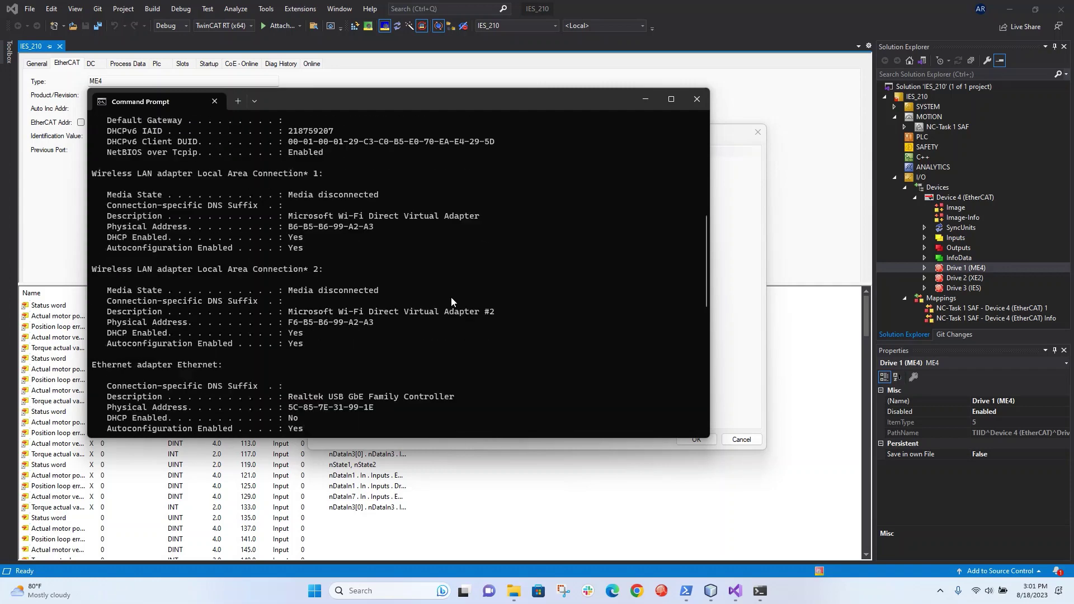
scroll(451, 298, down, 7)
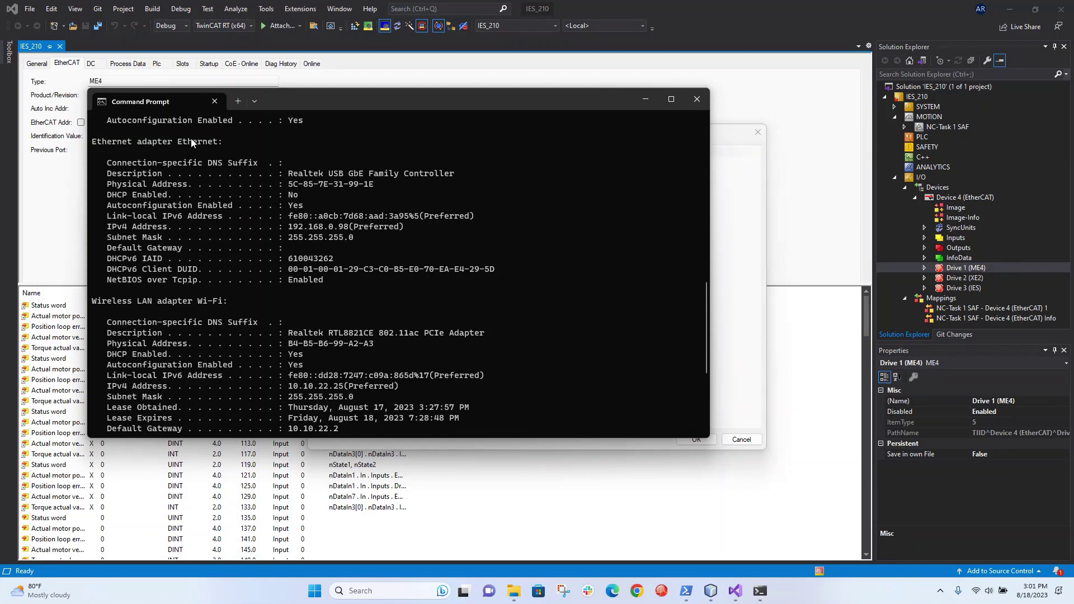
drag(286, 226, 346, 232)
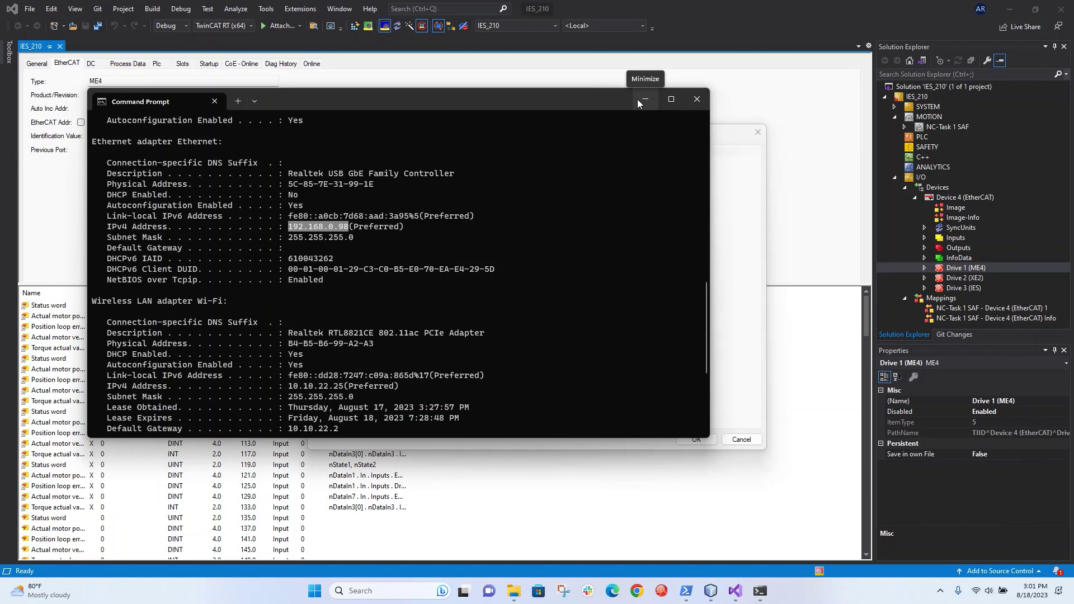
- Back in TwinCAT, confirm Drive 1's EoE IP 192.168.0.1 and gateway 192.168.0.98 with OK
click(697, 98)
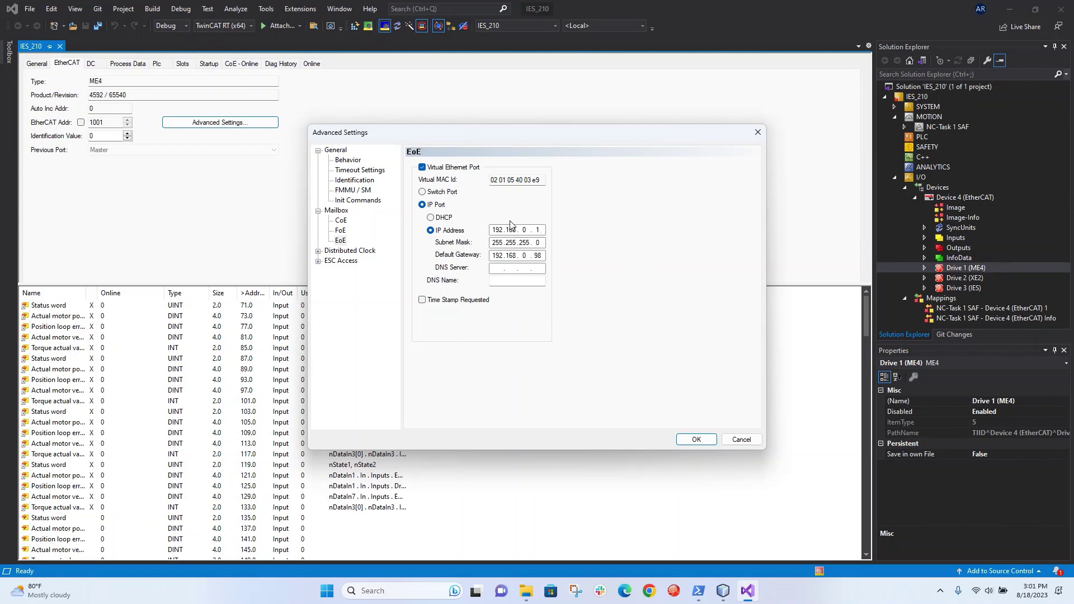
click(339, 211)
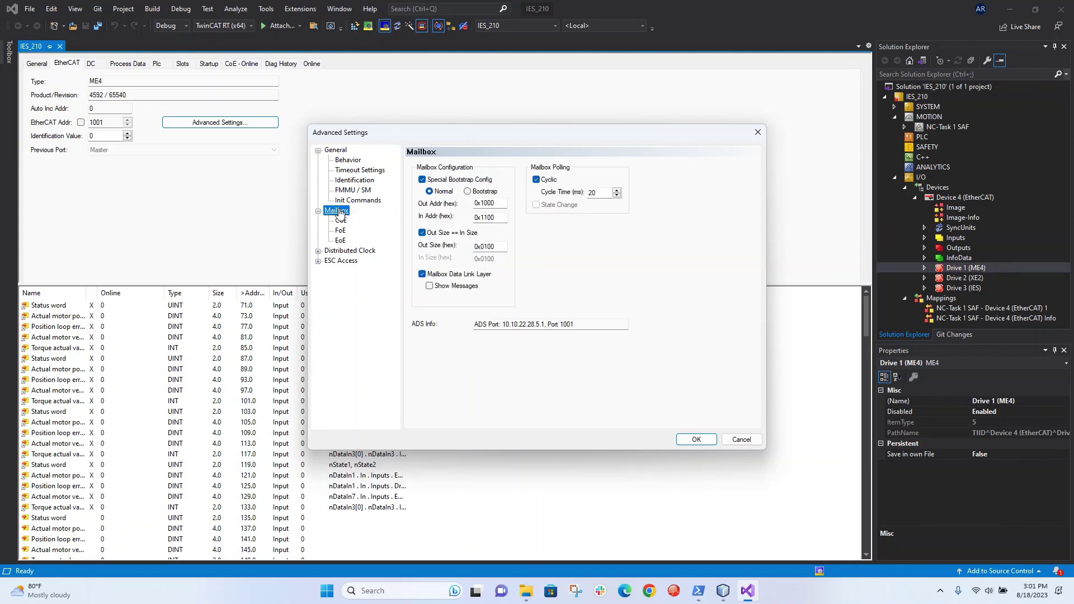
click(697, 440)
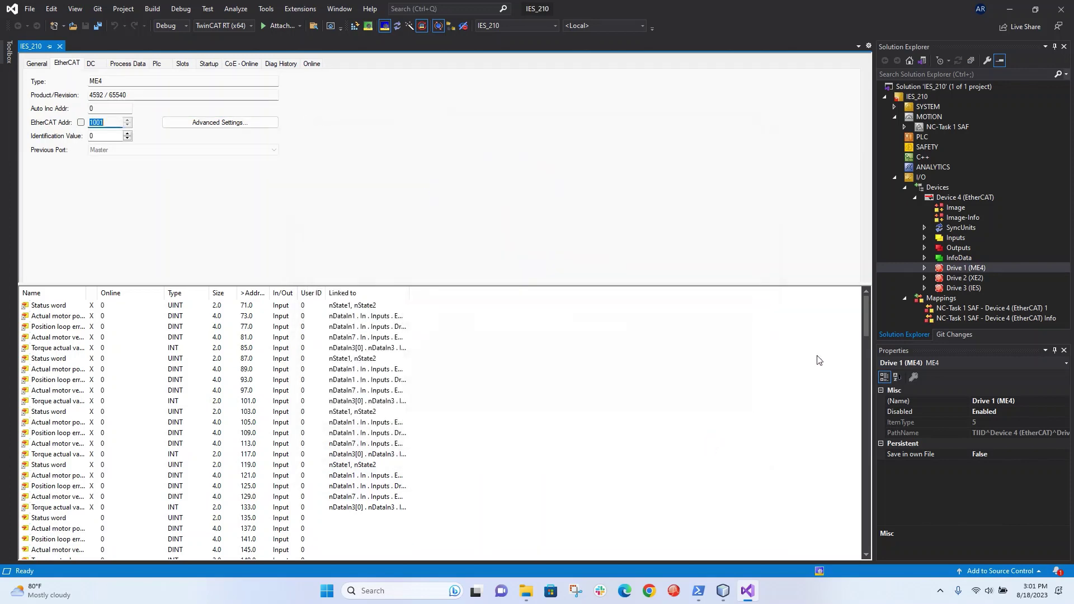
- Set Drive 2 (XE2)'s mailbox cycle time from 50 to 20 ms
click(963, 279)
click(277, 125)
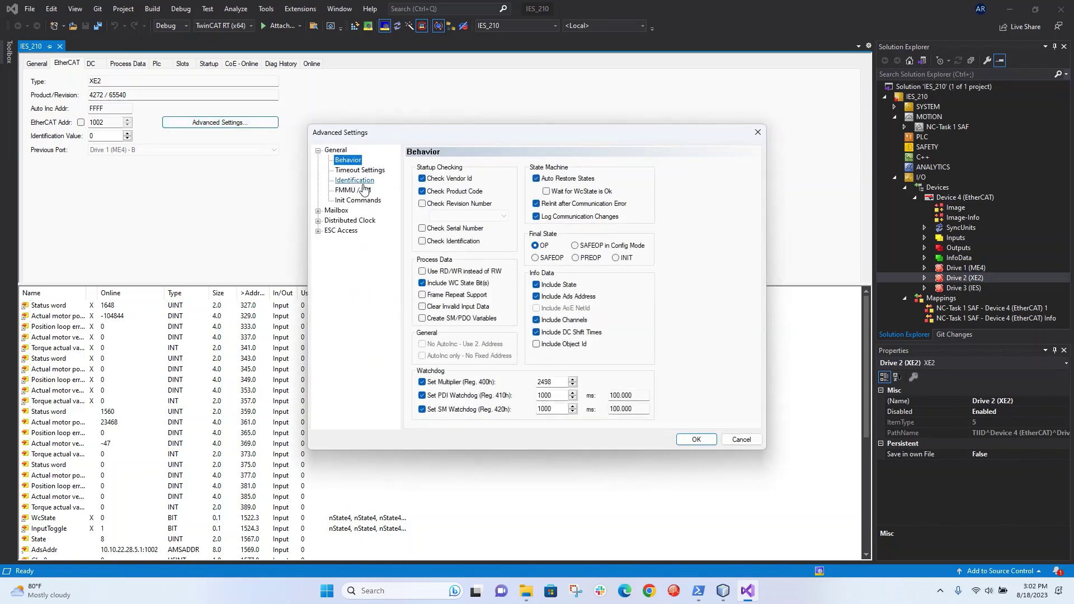
click(337, 211)
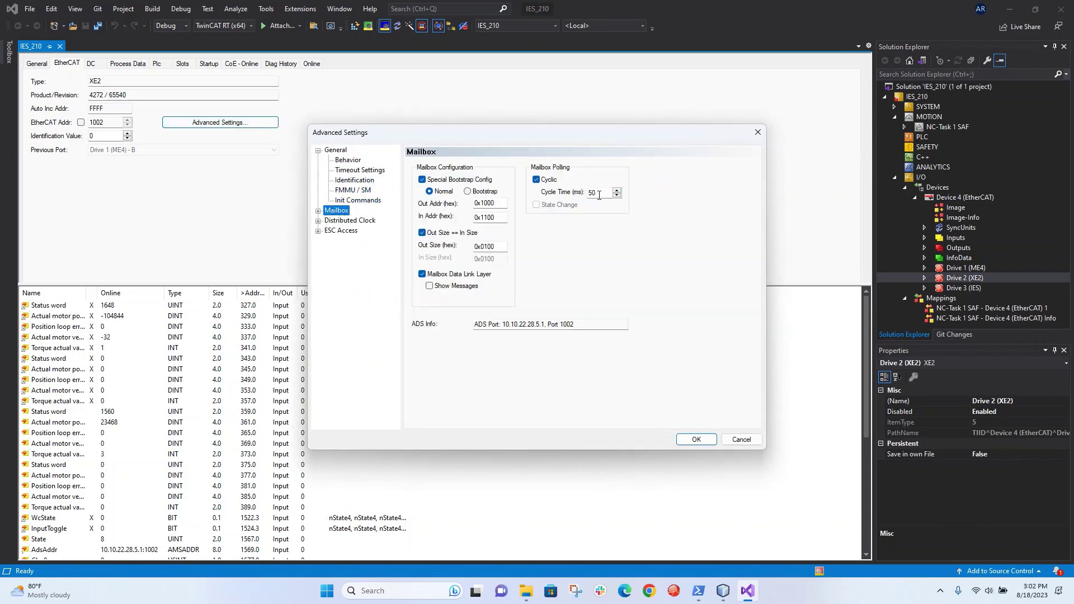
drag(602, 193, 564, 195)
text(20)
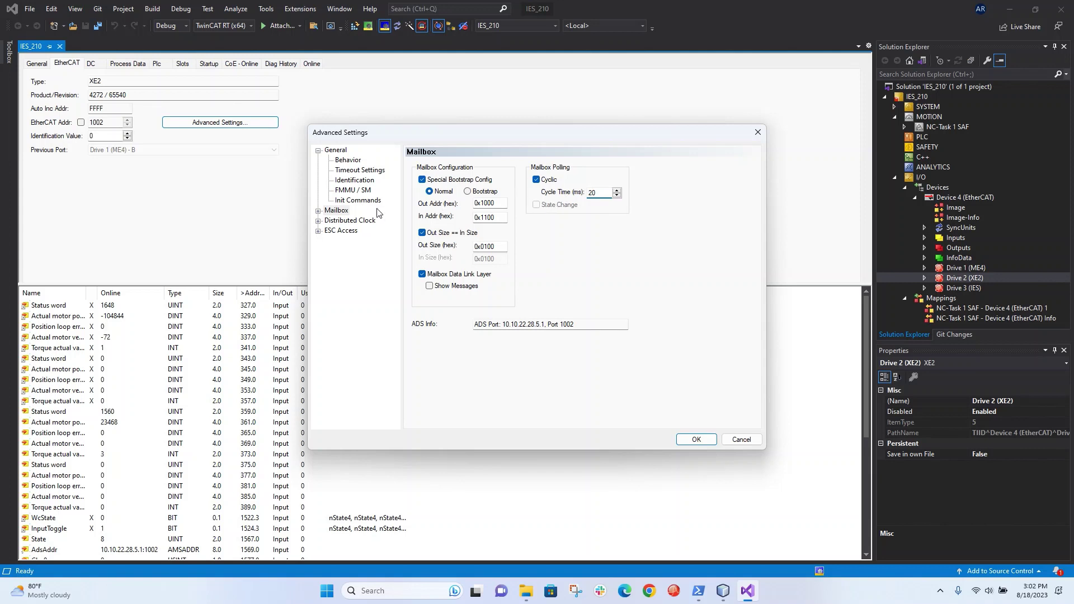
- Give Drive 2's EoE port fixed IP 192.168.0.2 and confirm the advanced settings
click(319, 211)
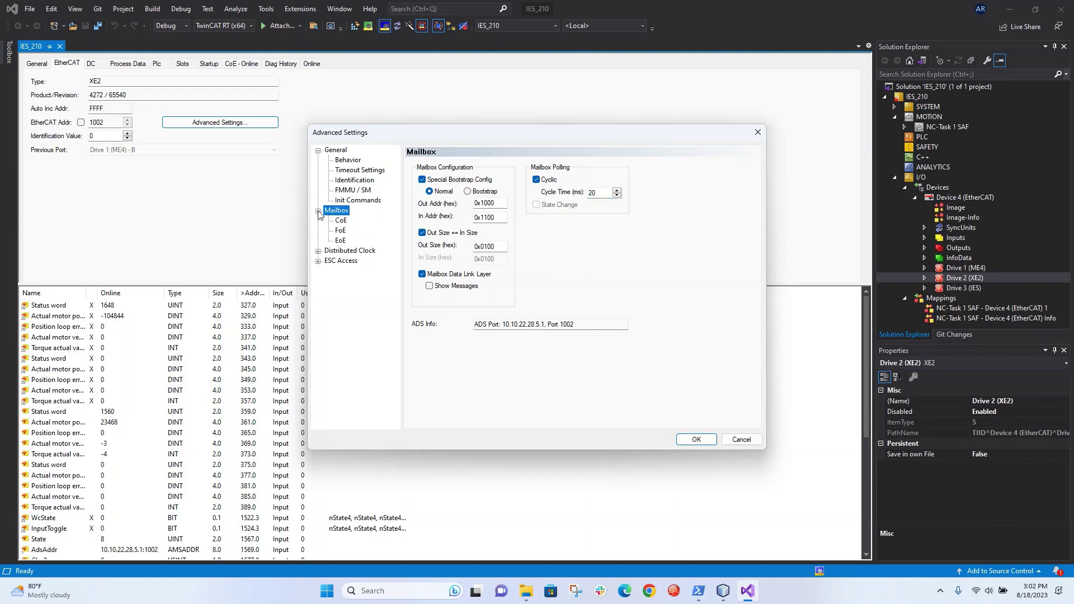
click(340, 241)
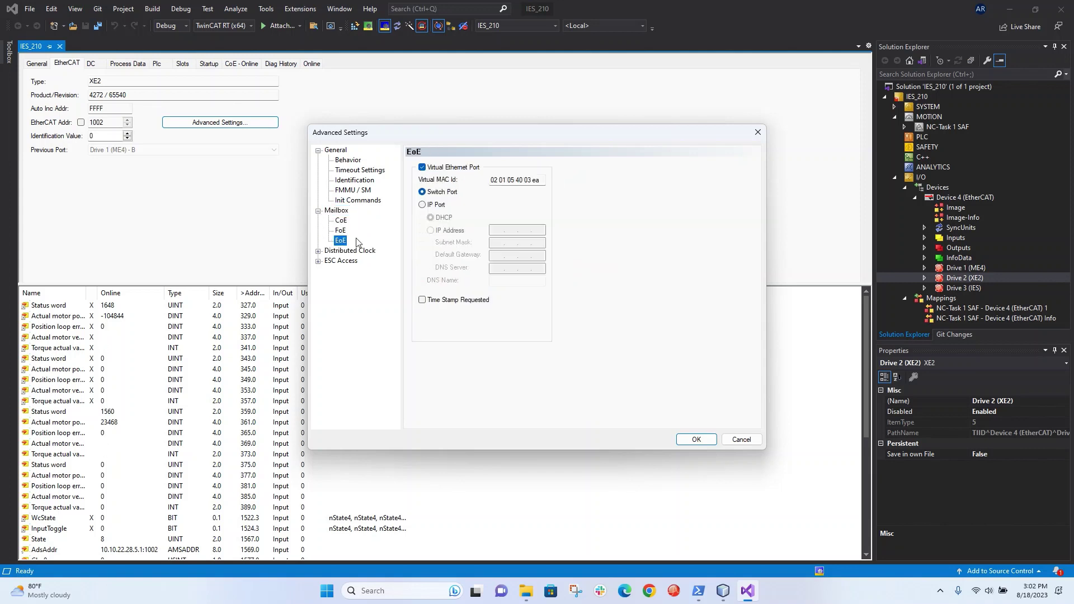
click(422, 205)
click(431, 231)
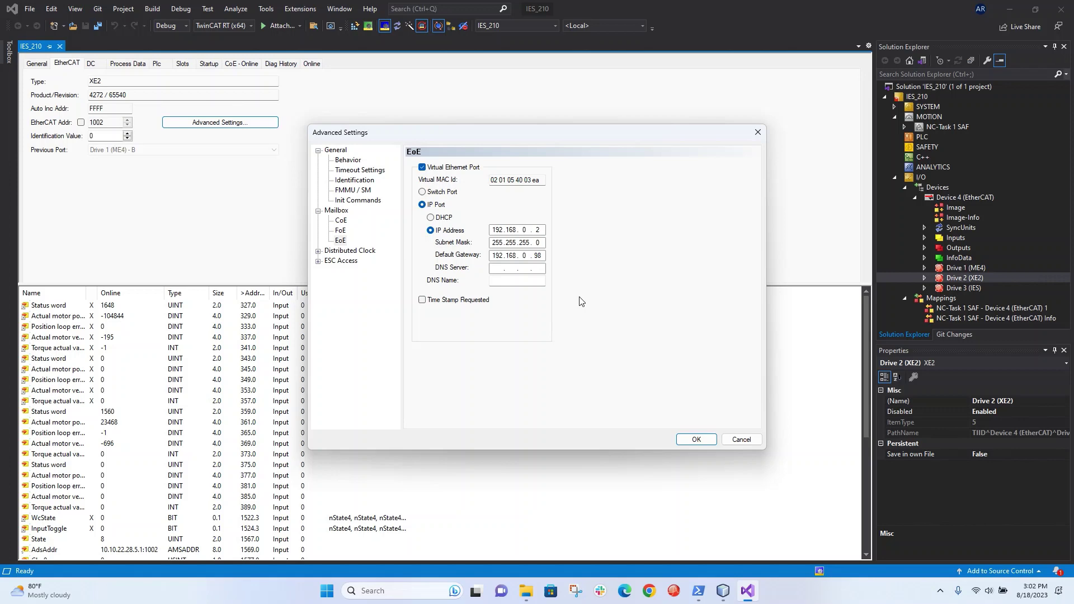
click(704, 441)
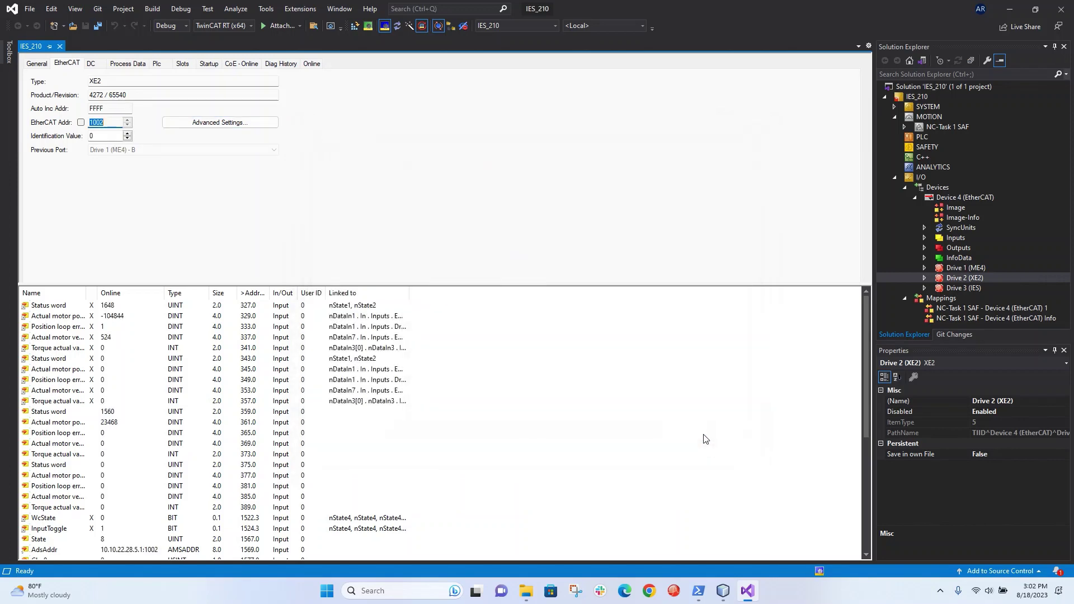
click(961, 287)
- Switch Drive 3 (IES) mailbox polling to cyclic only, with cycle time 20 ms instead of 200
click(176, 123)
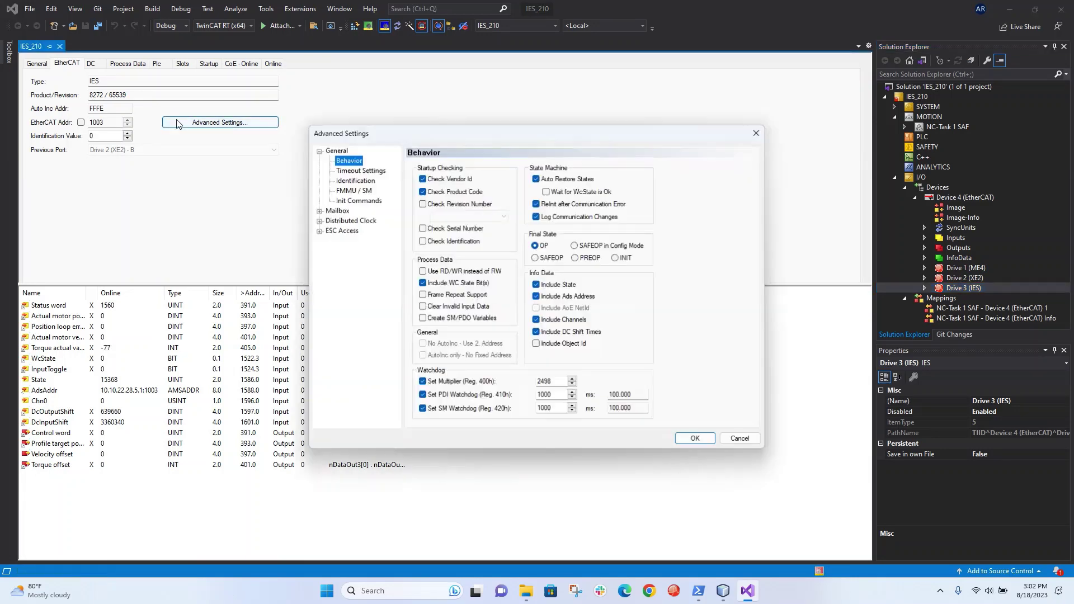
click(336, 211)
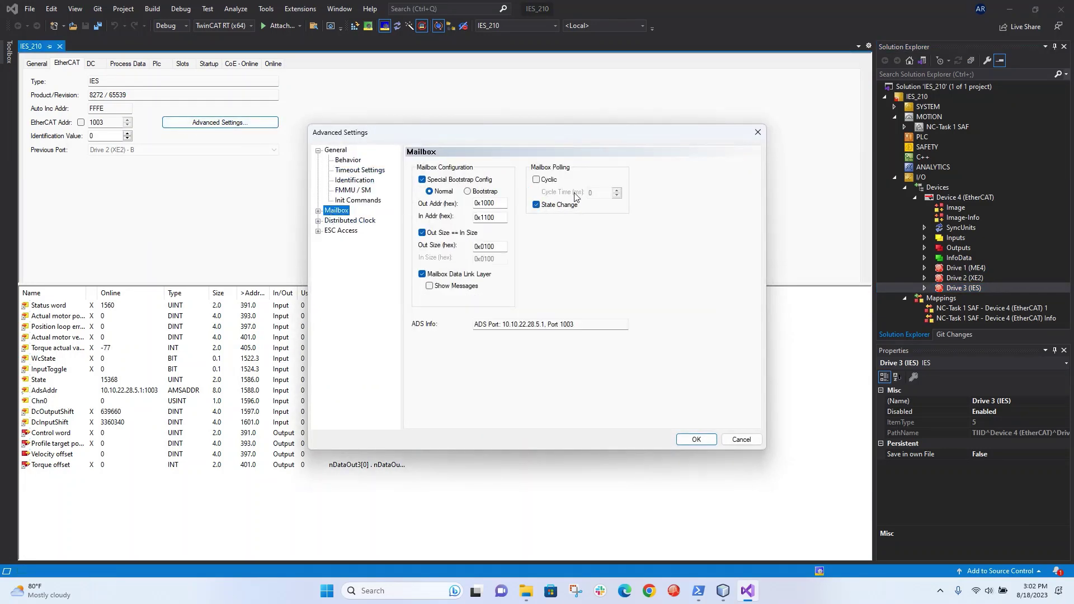
click(536, 181)
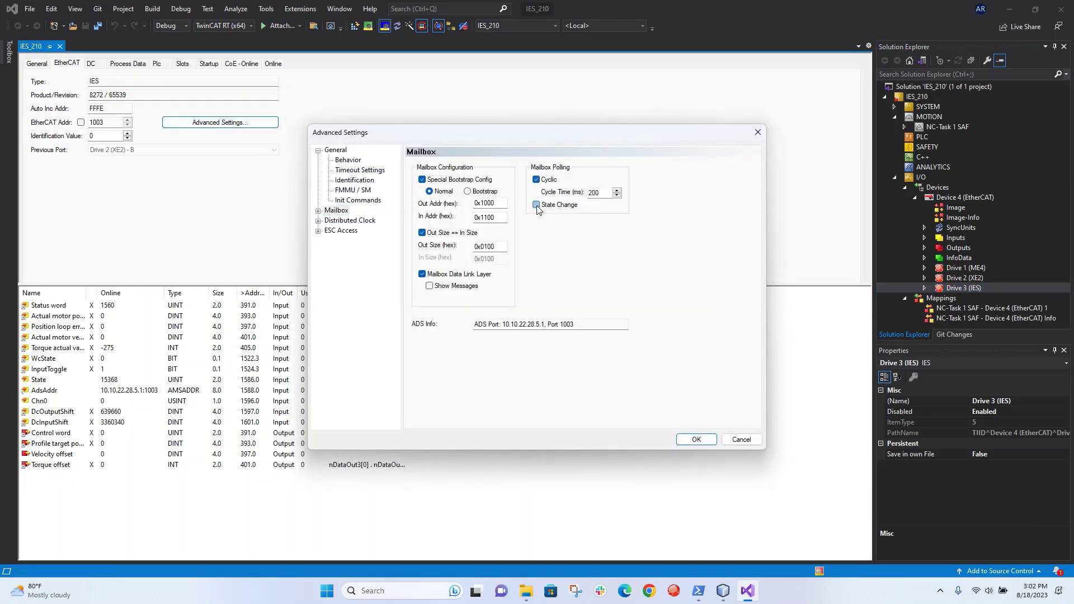
click(536, 204)
drag(610, 193, 573, 192)
text(20)
- Give Drive 3's EoE port fixed IP 192.168.0.3 and confirm the settings
click(318, 211)
click(340, 241)
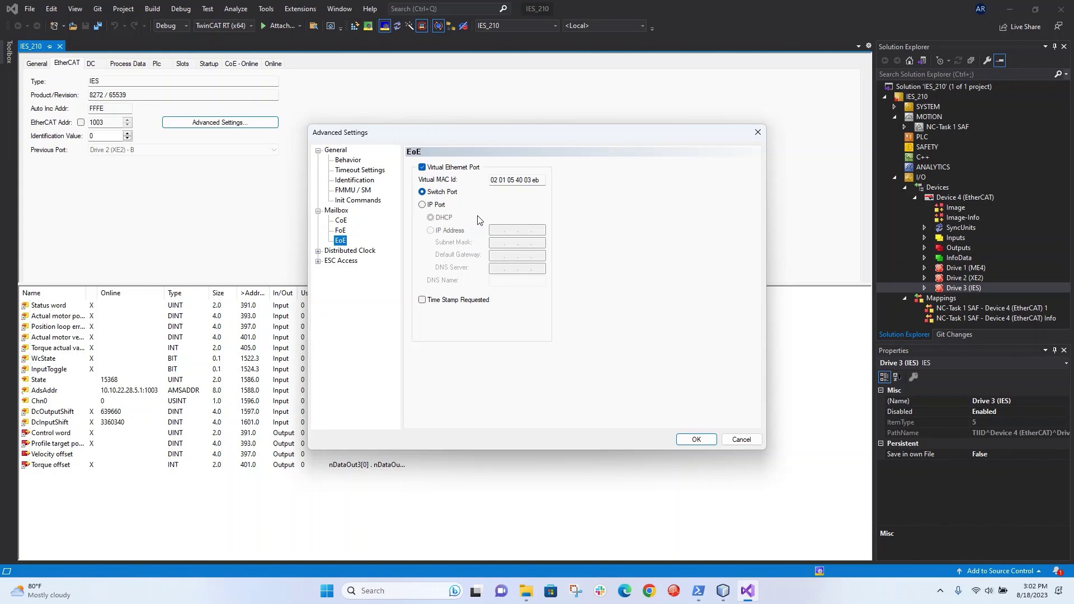
click(422, 205)
click(430, 230)
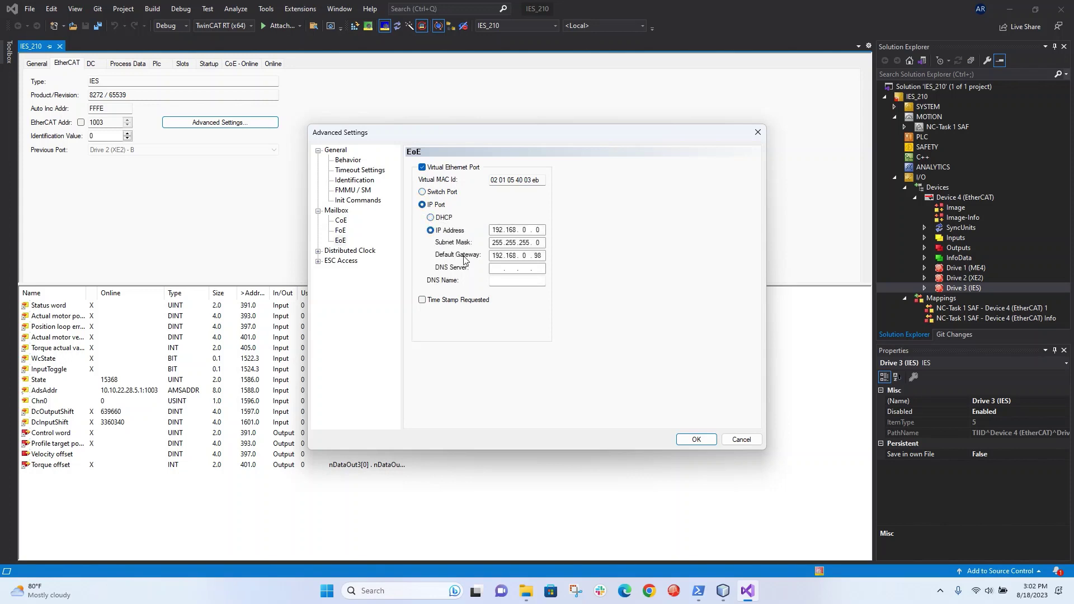
text(3)
click(686, 438)
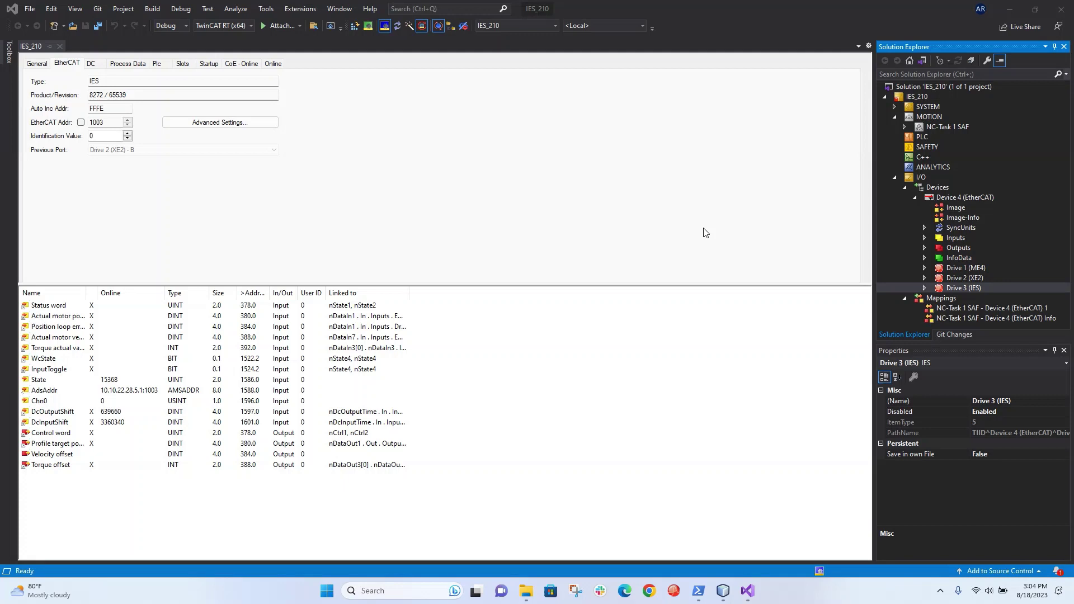
- Activate the IES_210 configuration, restart TwinCAT in Run Mode, then minimize Visual Studio and dismiss the F12 notice
click(355, 28)
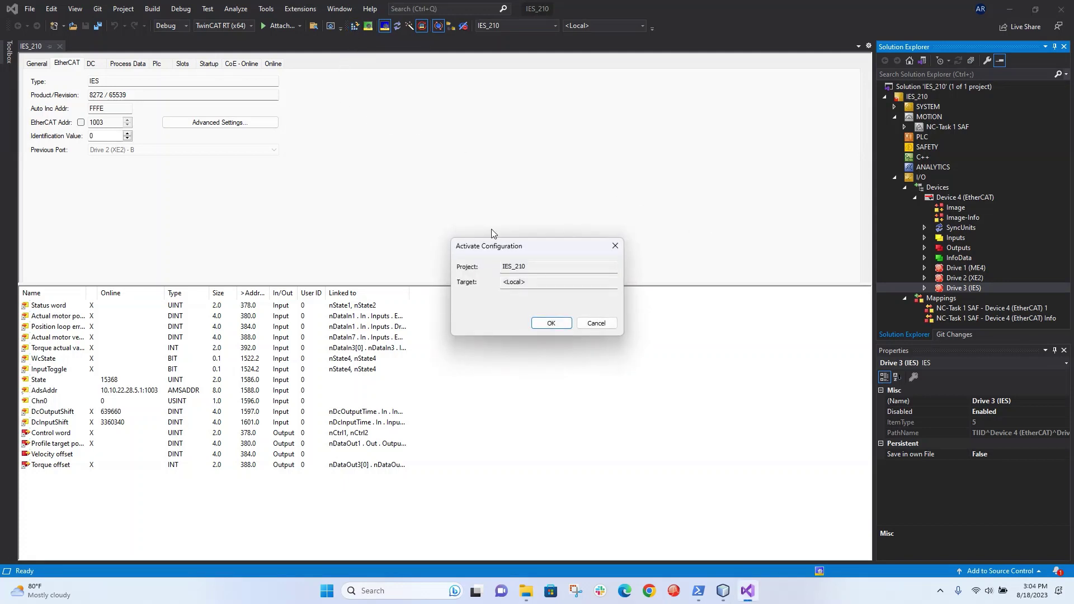
click(559, 327)
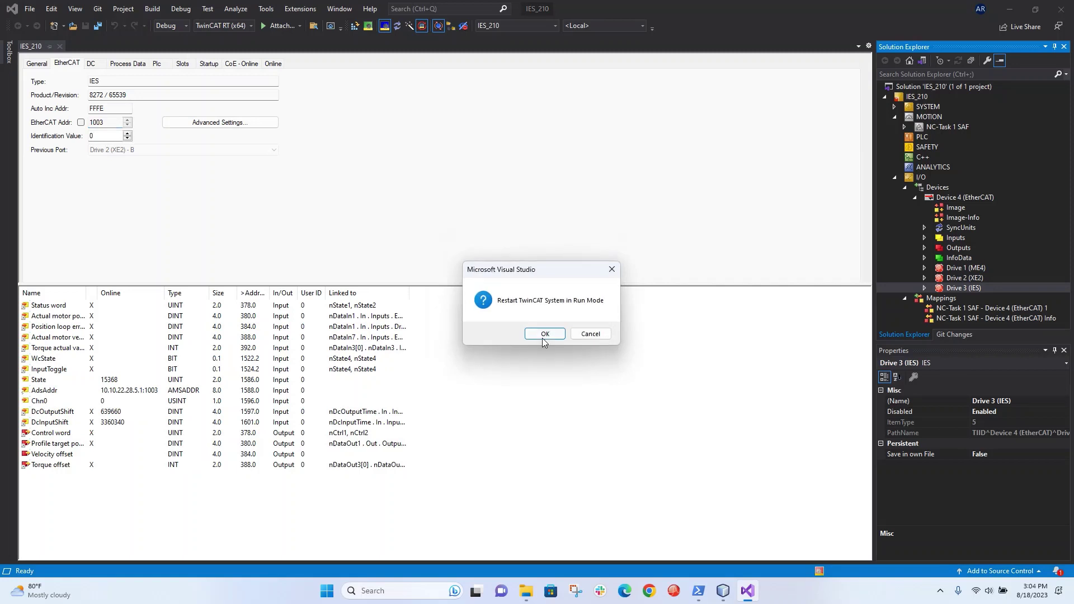
click(543, 335)
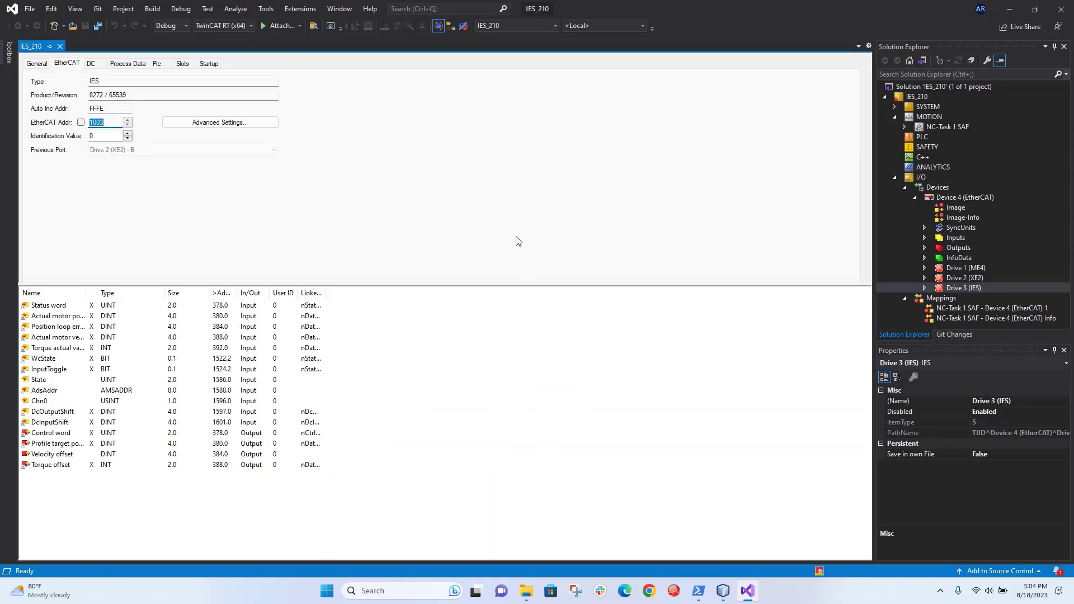
click(1010, 8)
click(535, 319)
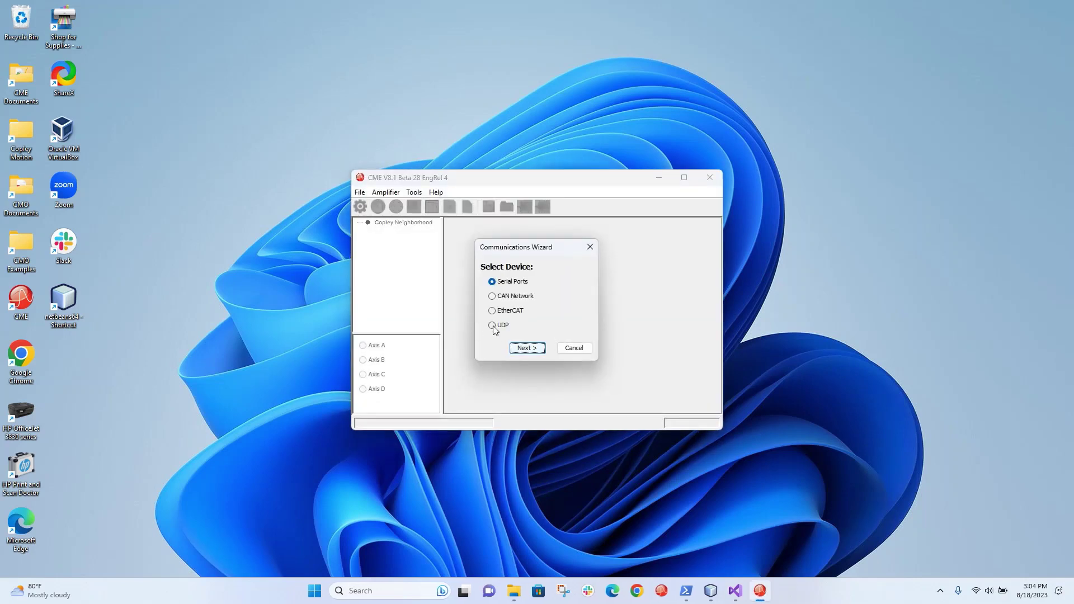
- Complete the Communications Wizard with UDP over the Realtek USB GbE Family Controller adapter
click(492, 326)
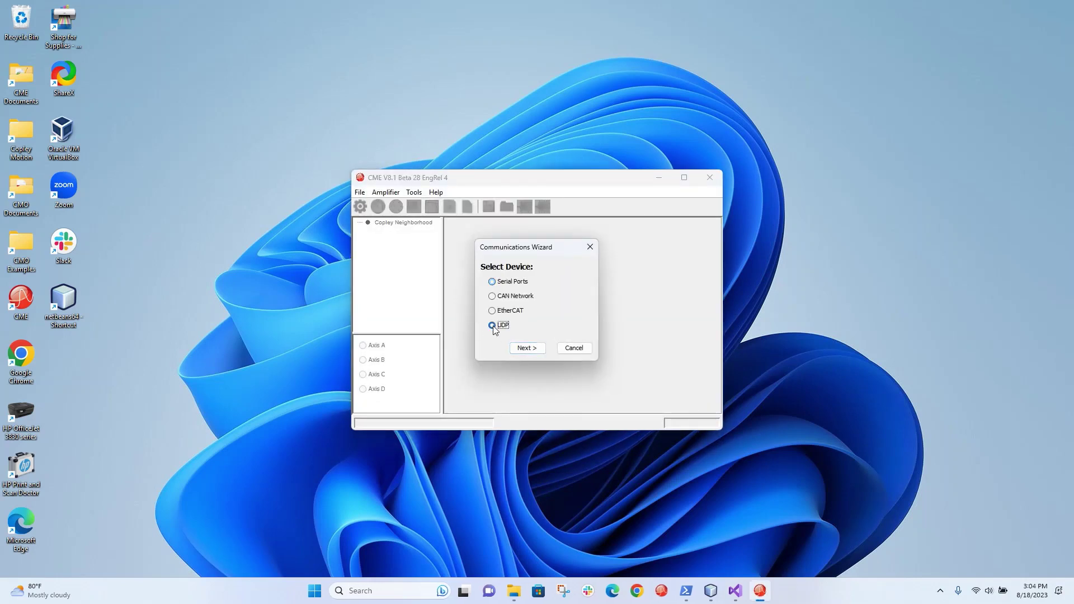
click(526, 351)
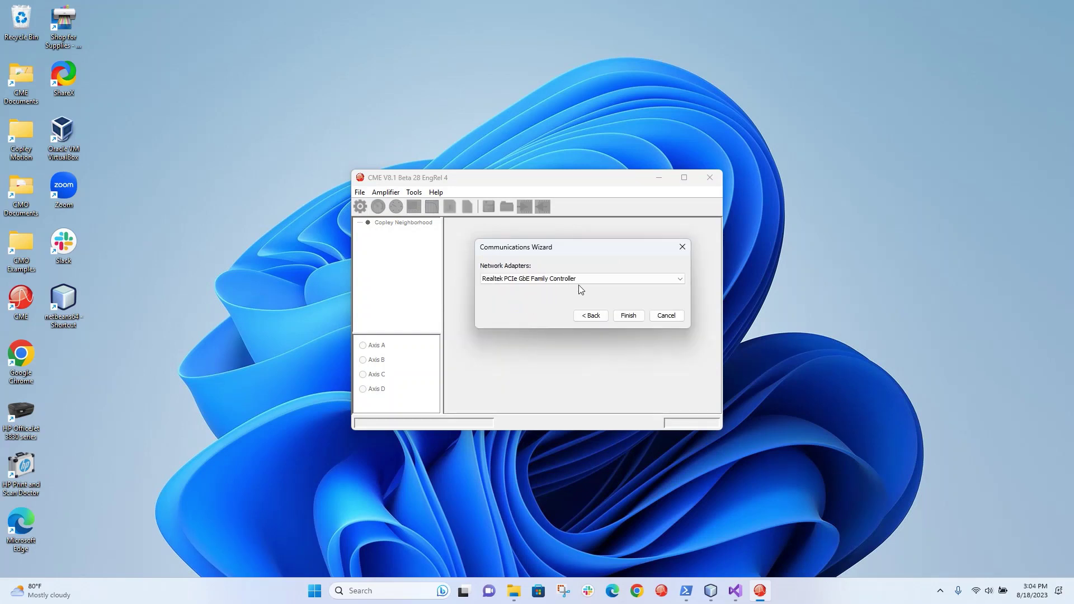
click(679, 280)
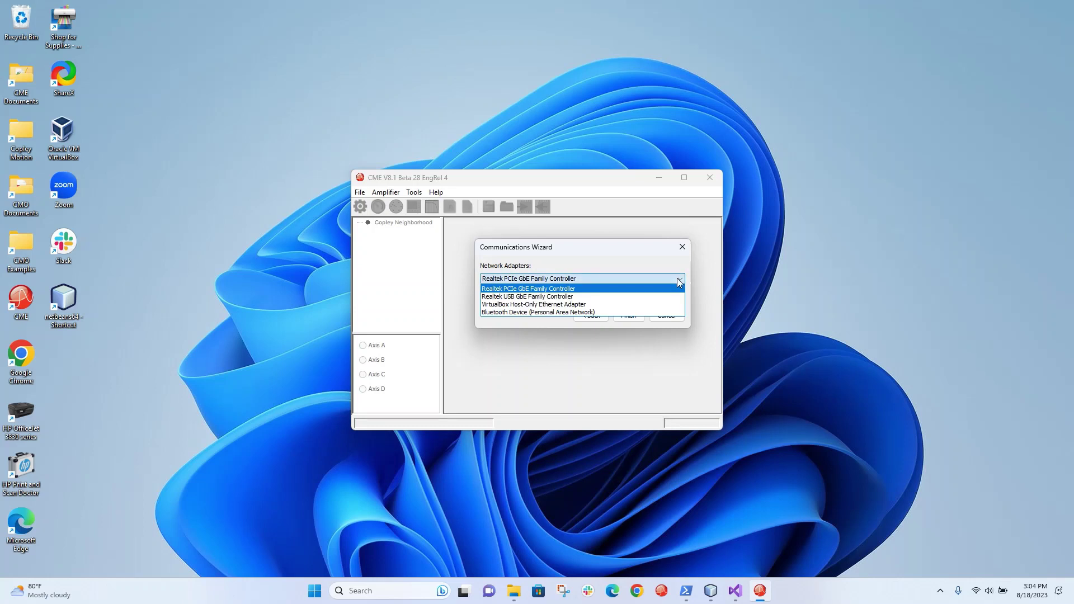
click(543, 296)
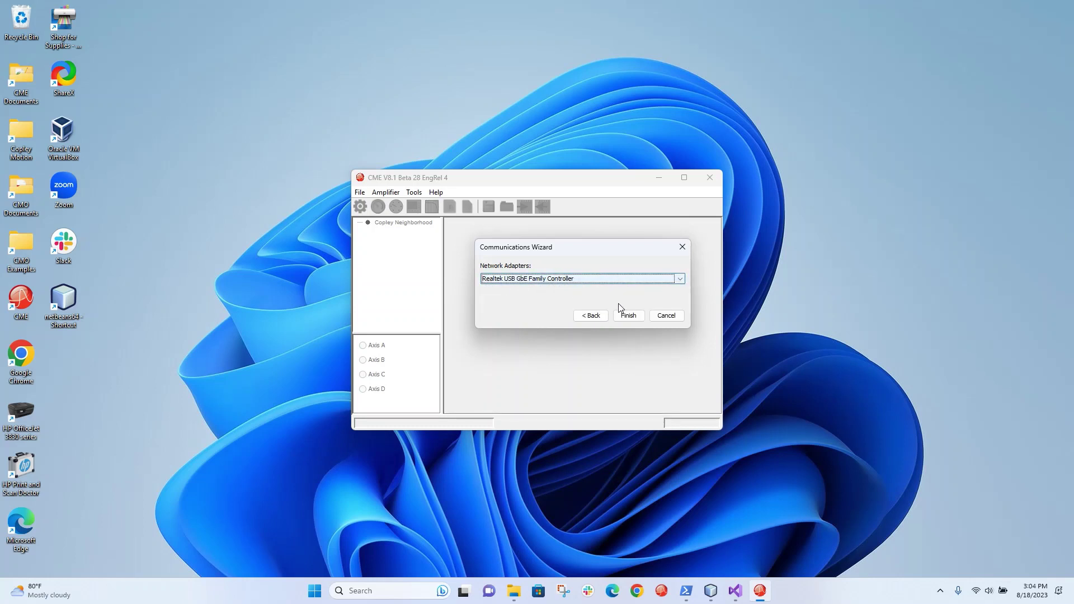
click(629, 315)
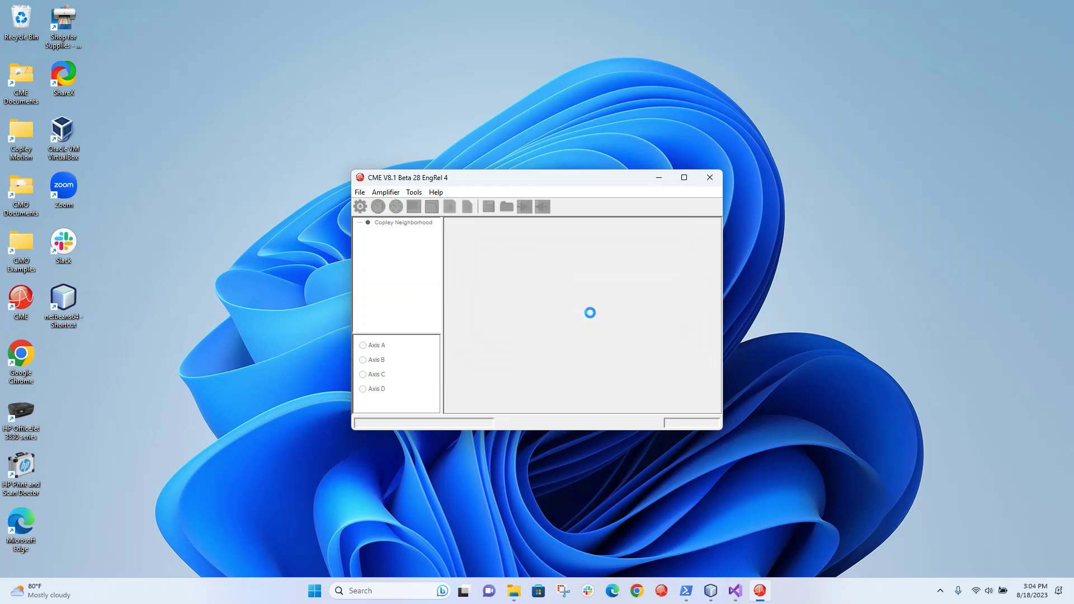